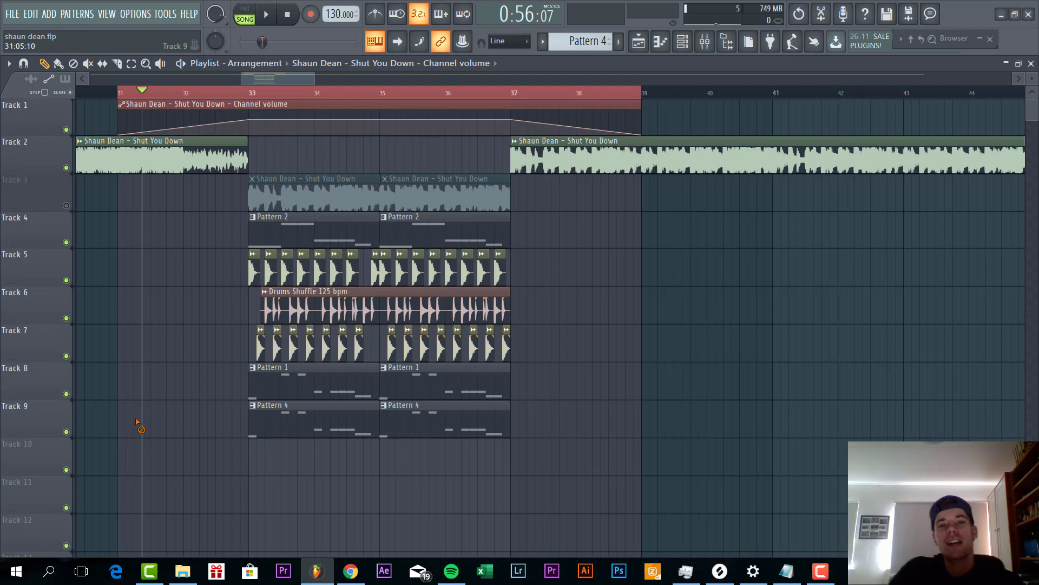
Switch playback to song mode, solo Track 5 and play the looped section from bar 33
key(space)
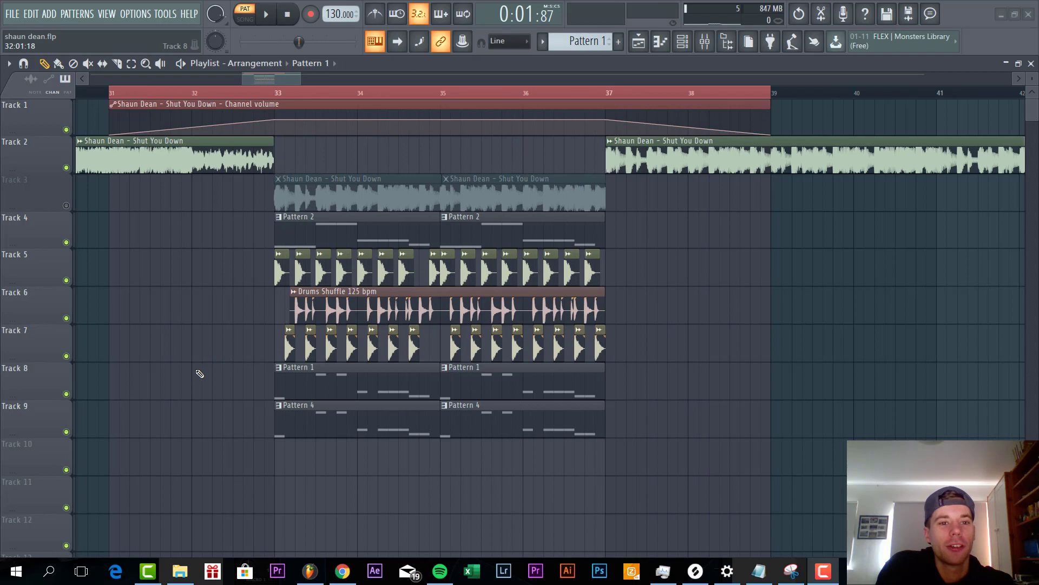
scroll(197, 374, up, 1)
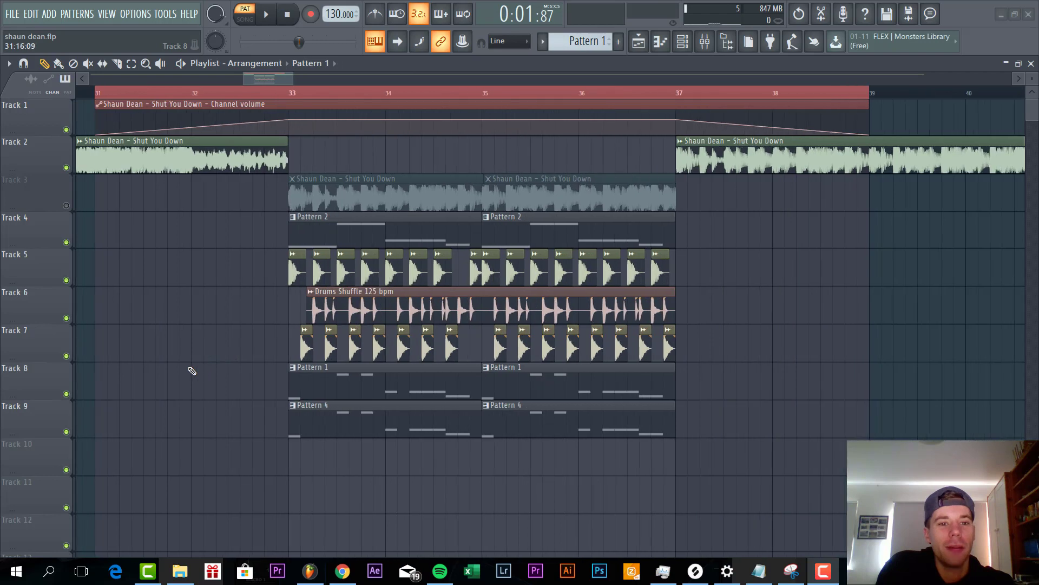
click(245, 14)
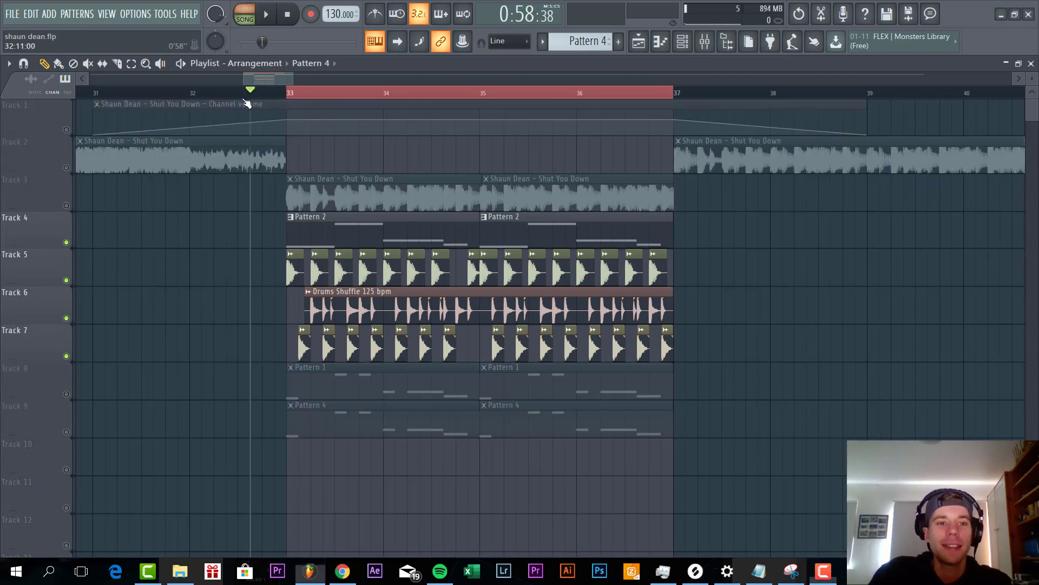
right_click(71, 281)
key(space)
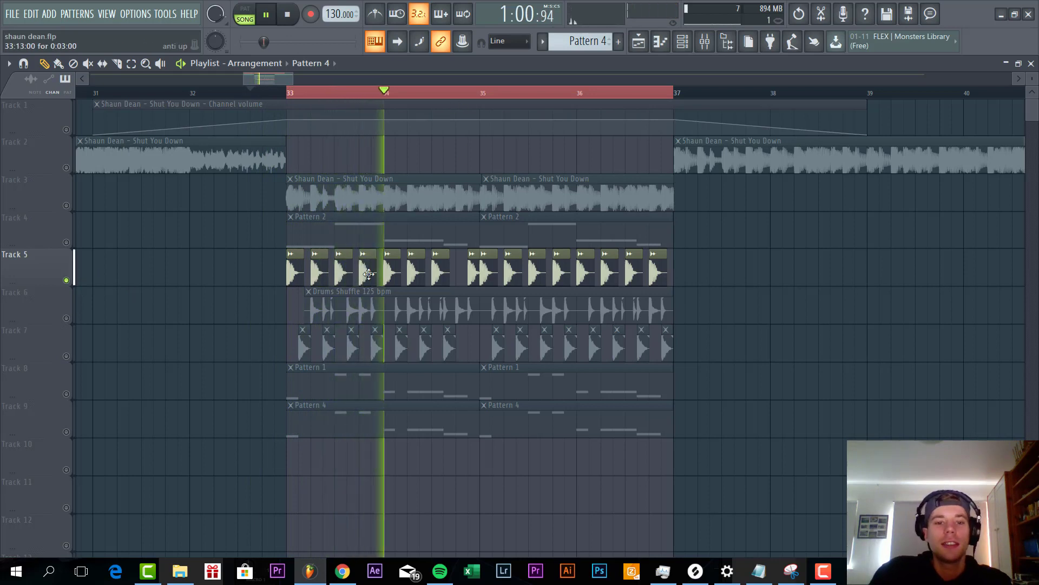
scroll(379, 311, up, 4)
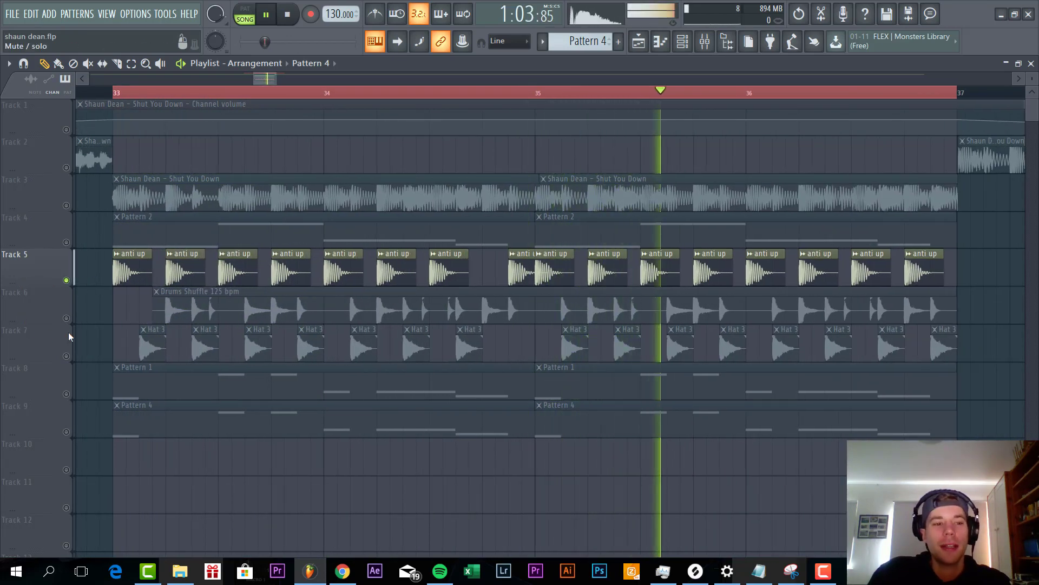
Unmute the hat track (Track 7) and the Drums Shuffle track (Track 6) while the loop plays
click(66, 355)
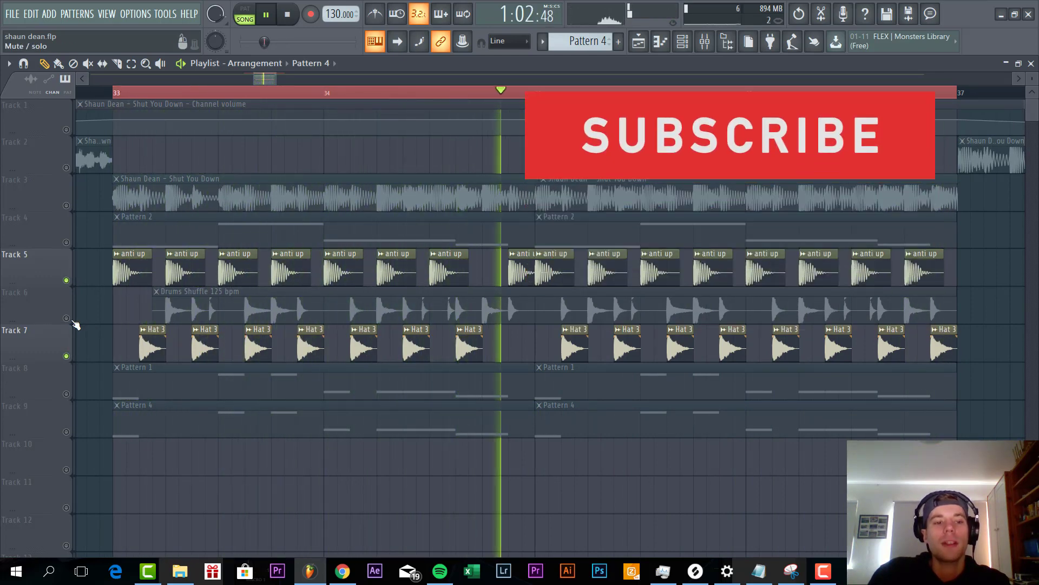
click(66, 319)
scroll(719, 319, up, 1)
scroll(719, 318, down, 3)
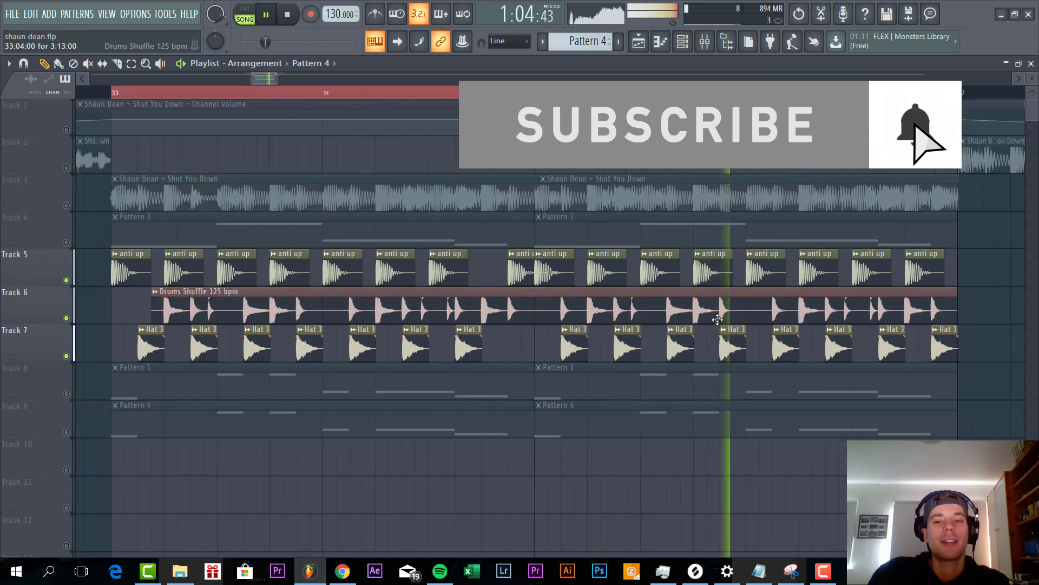
scroll(832, 319, up, 3)
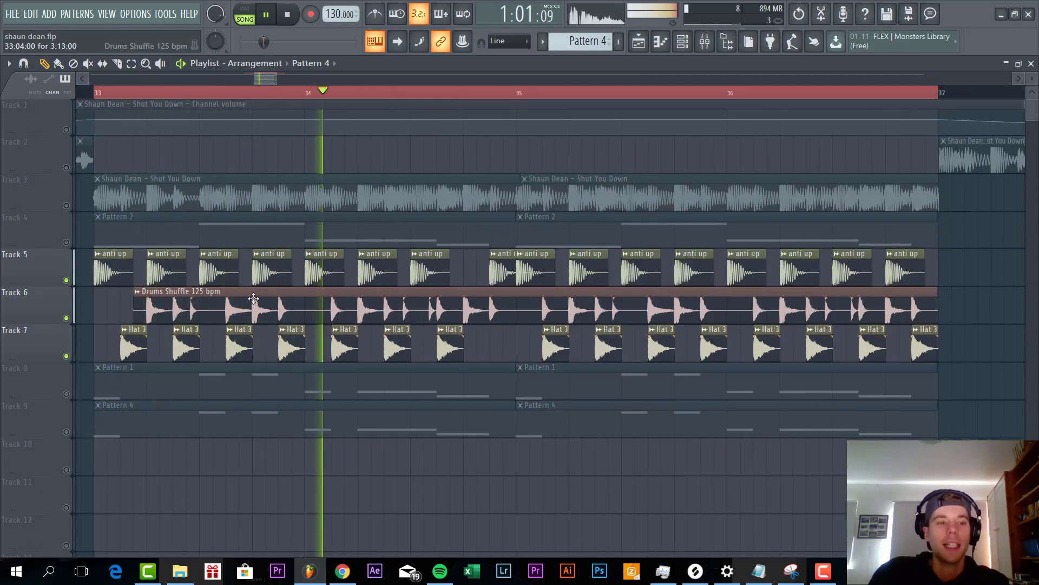
Open Pattern 2's Serum #4 bass and examine its oscillator, filter and distortion settings
double_click(231, 231)
key(Escape)
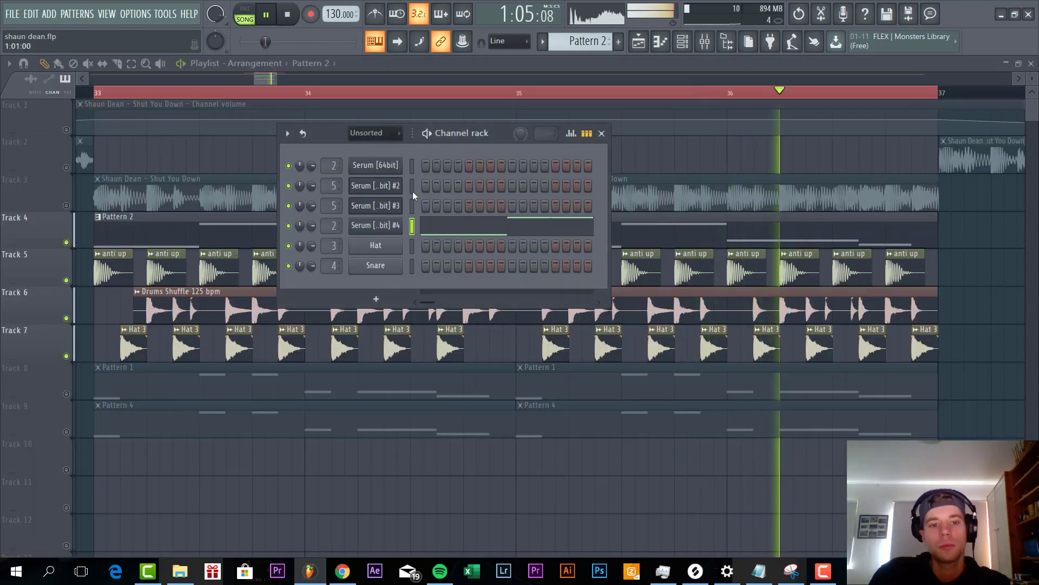
click(383, 227)
drag(349, 119, 399, 109)
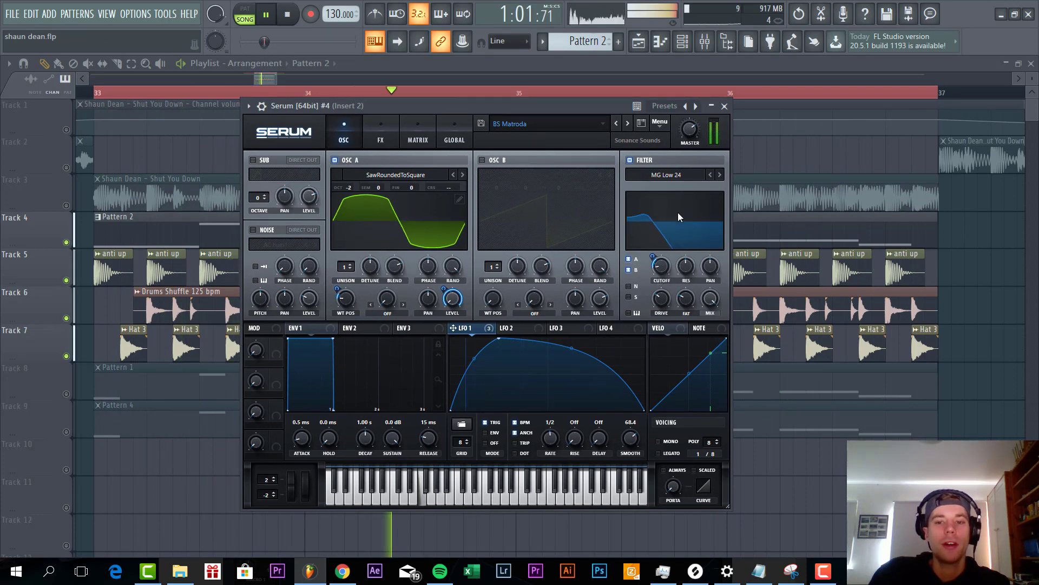
click(688, 269)
click(381, 136)
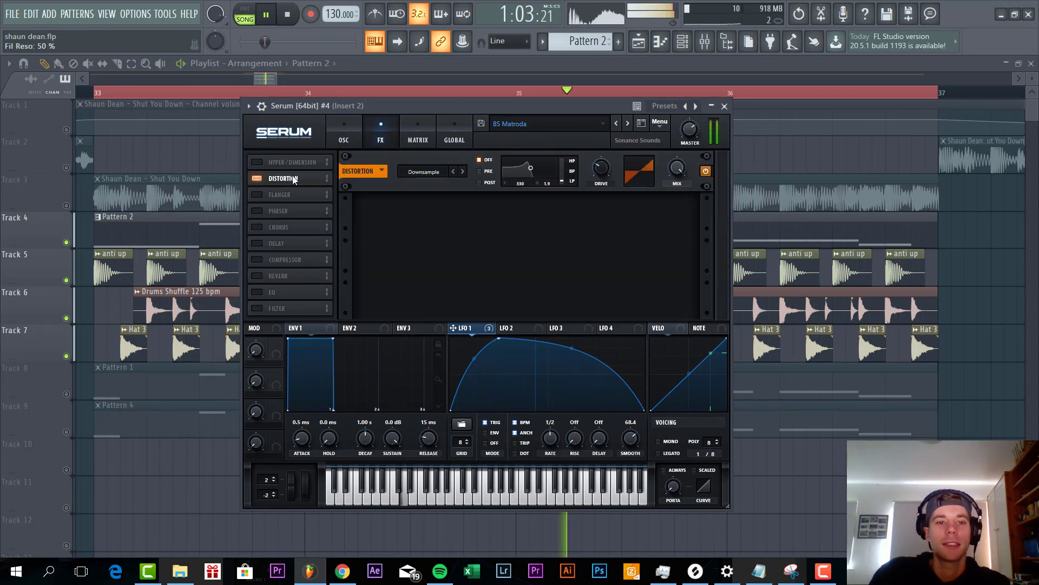
click(260, 178)
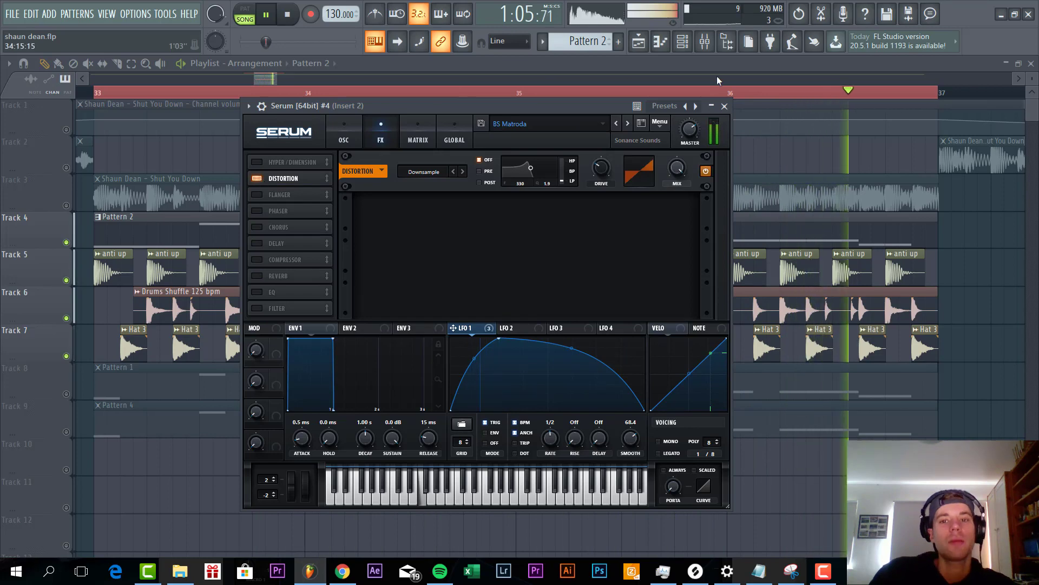
click(724, 105)
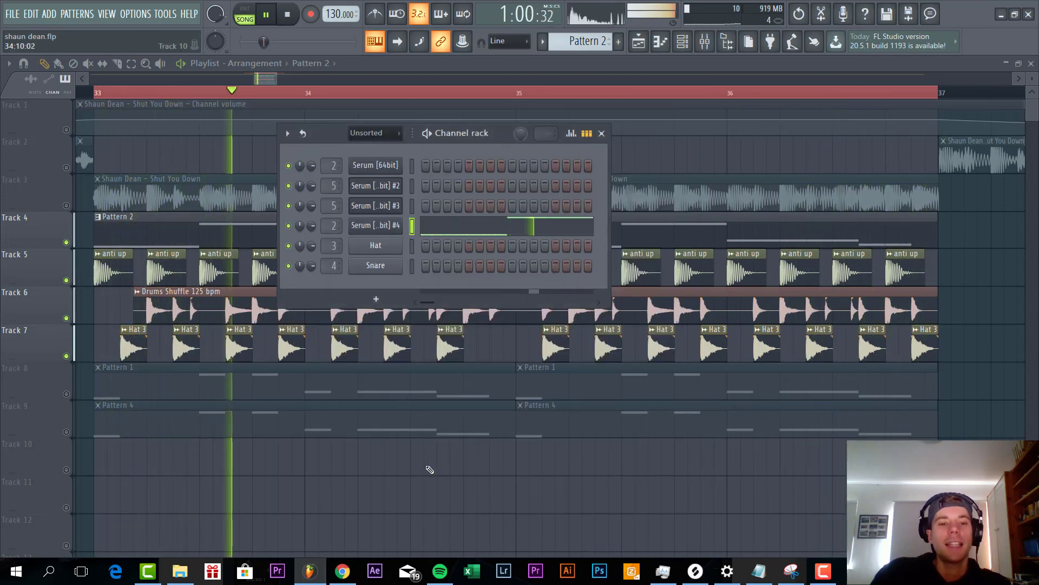
key(F6)
scroll(370, 471, down, 2)
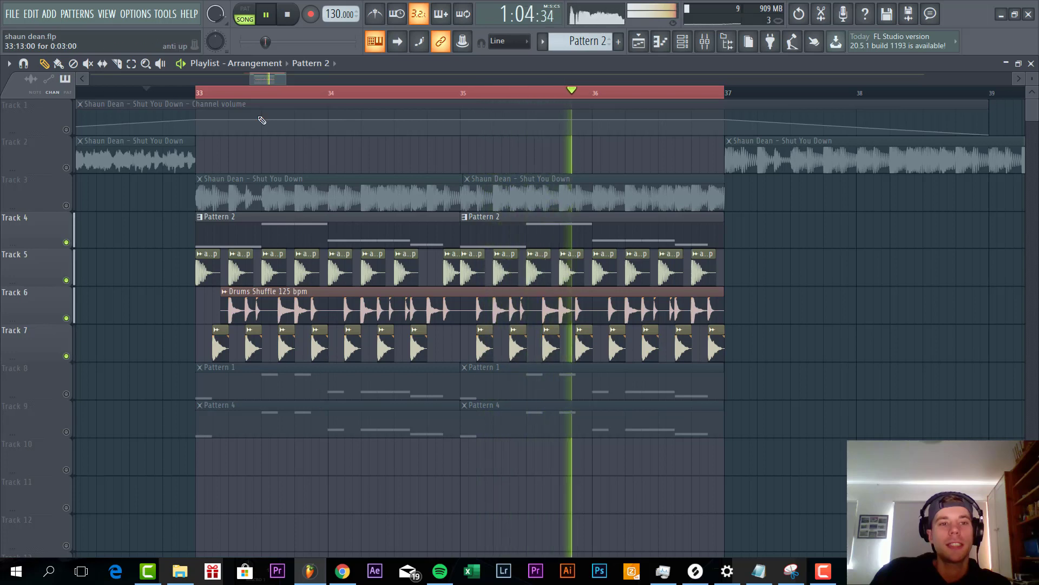
Play Pattern 4 on its own and examine its lead melody in the piano roll
key(l)
click(297, 423)
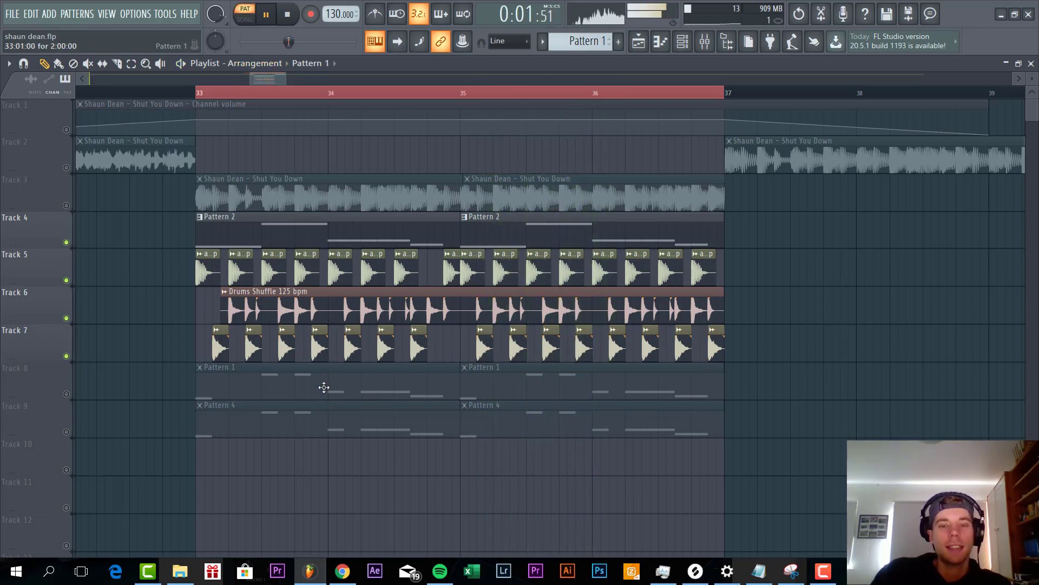
double_click(295, 419)
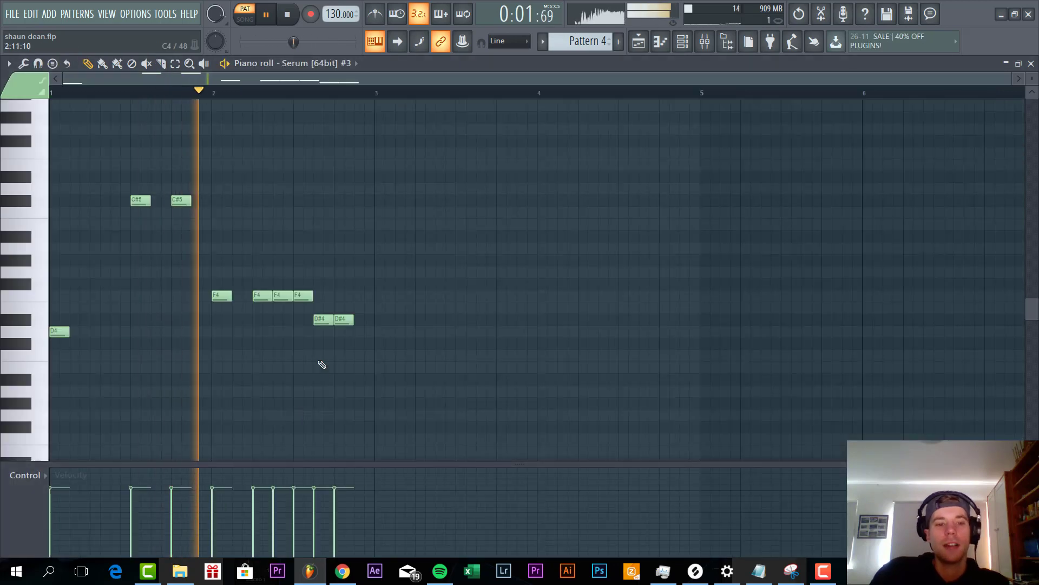
key(Escape)
key(Escape)
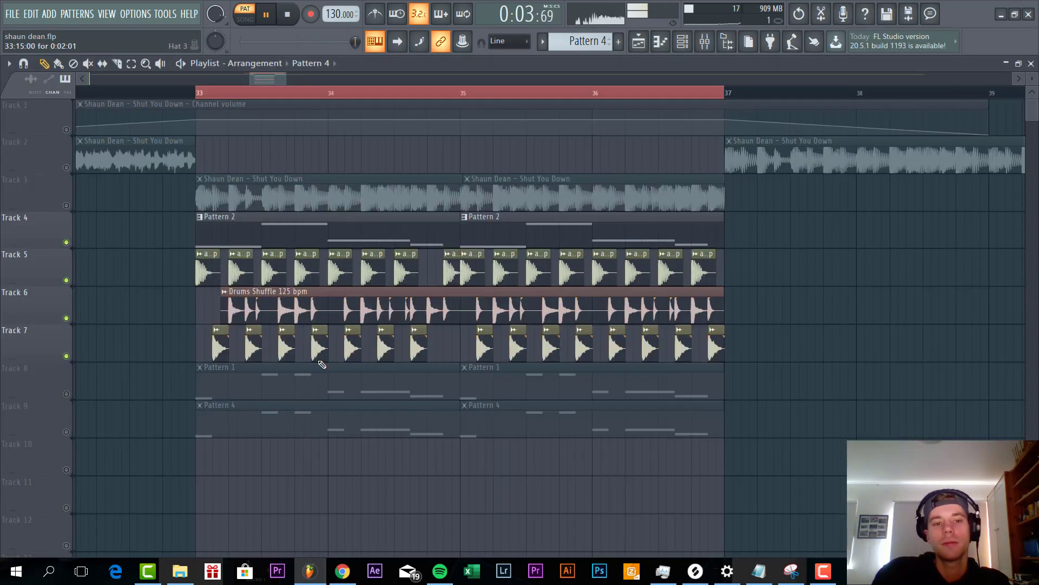
Open the Serum #3 instrument, reset it to the Init preset and enable oscillator B
key(F6)
click(369, 206)
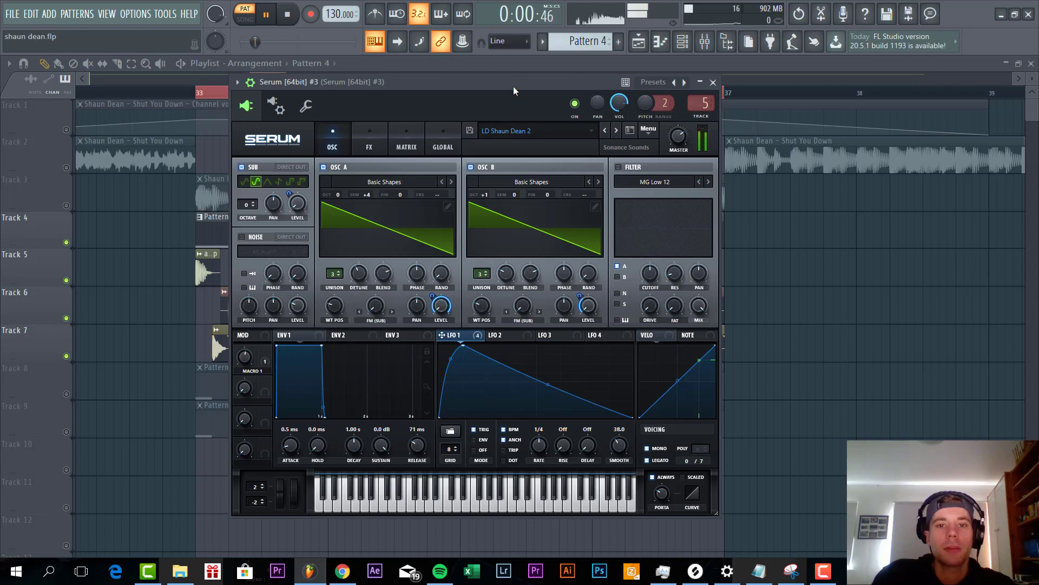
drag(514, 85, 463, 101)
click(597, 147)
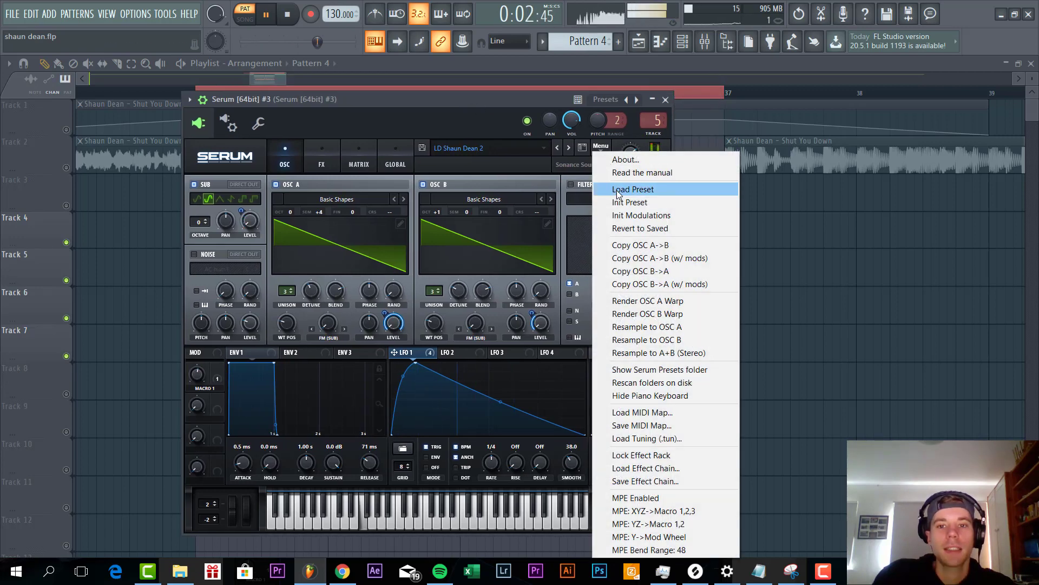
click(621, 203)
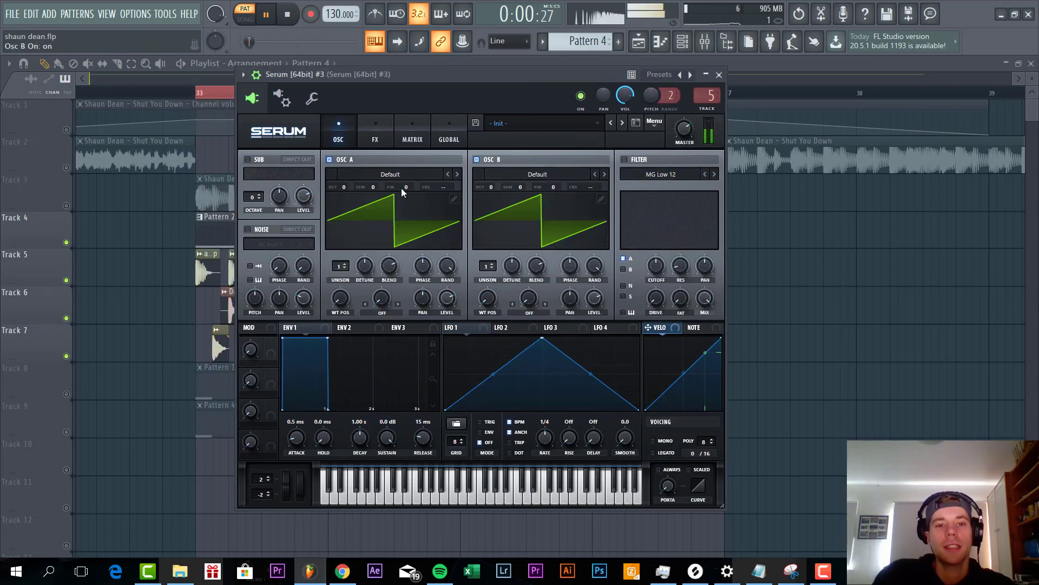
Set oscillator A to +4 semitones and oscillator B to +1 octave, each with 3 unison voices
drag(373, 189, 374, 170)
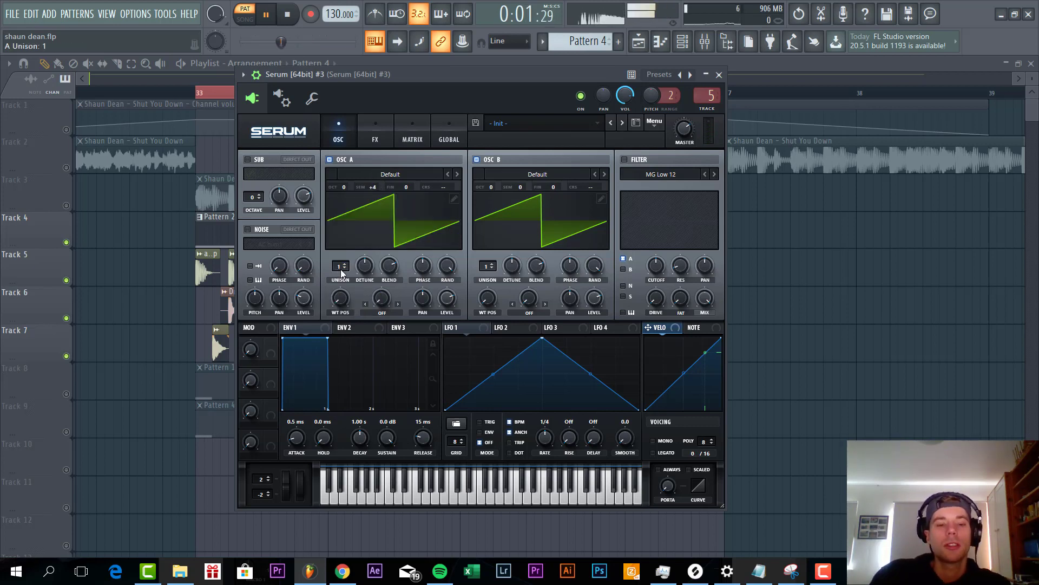
mouse_move(342, 267)
mouse_down()
mouse_move(349, 252)
mouse_move(362, 285)
mouse_move(341, 274)
mouse_up()
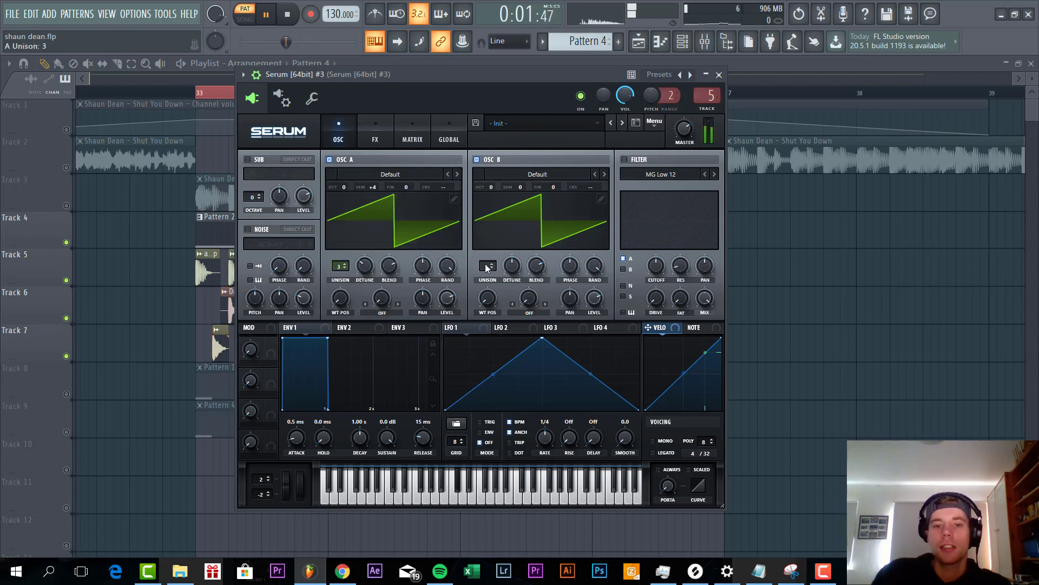
mouse_move(487, 267)
mouse_down()
mouse_move(507, 273)
mouse_move(496, 280)
mouse_up()
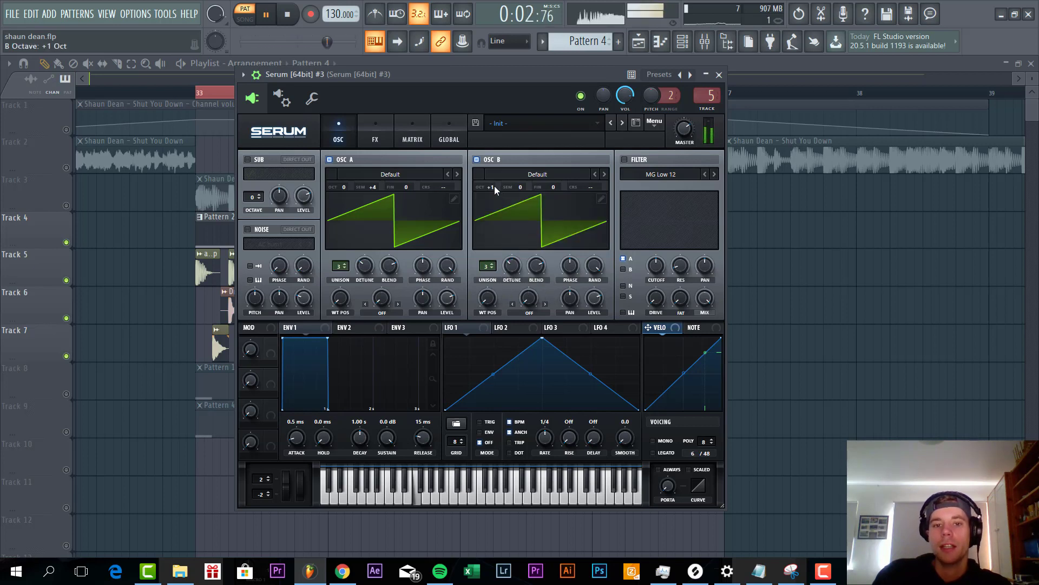
drag(495, 187, 494, 181)
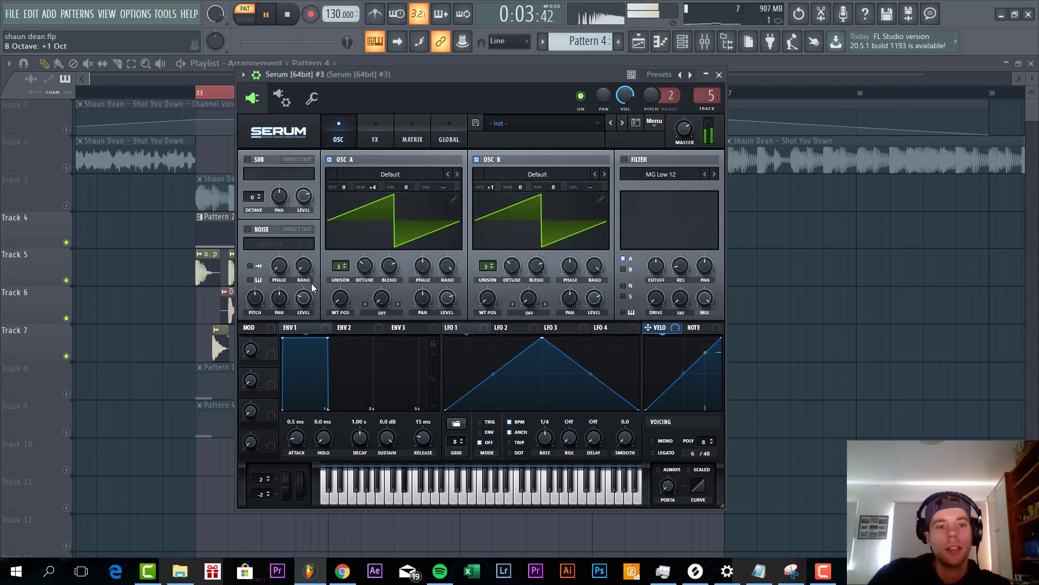
Enable the sub oscillator and set its level to 47%
click(247, 160)
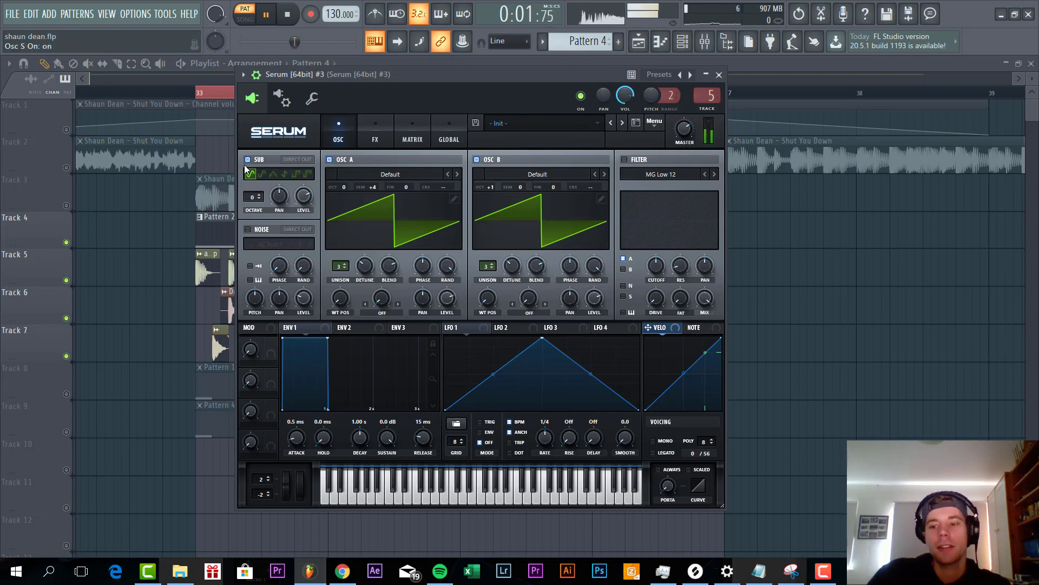
drag(304, 196, 295, 225)
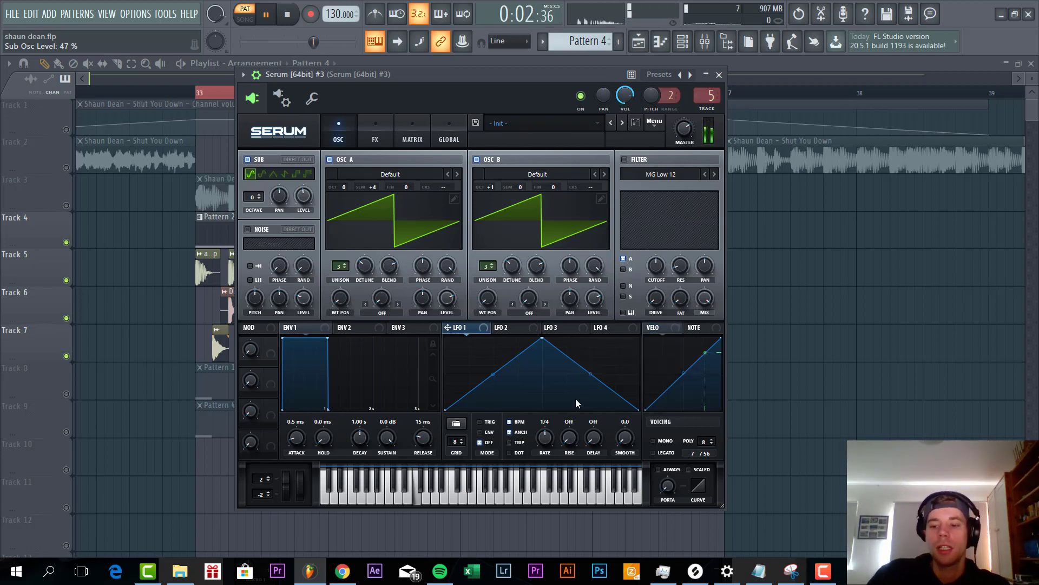
Reshape LFO 1 with an early peak and curved rise, set it to trigger mode and assign it to both oscillators' levels
drag(542, 339, 473, 327)
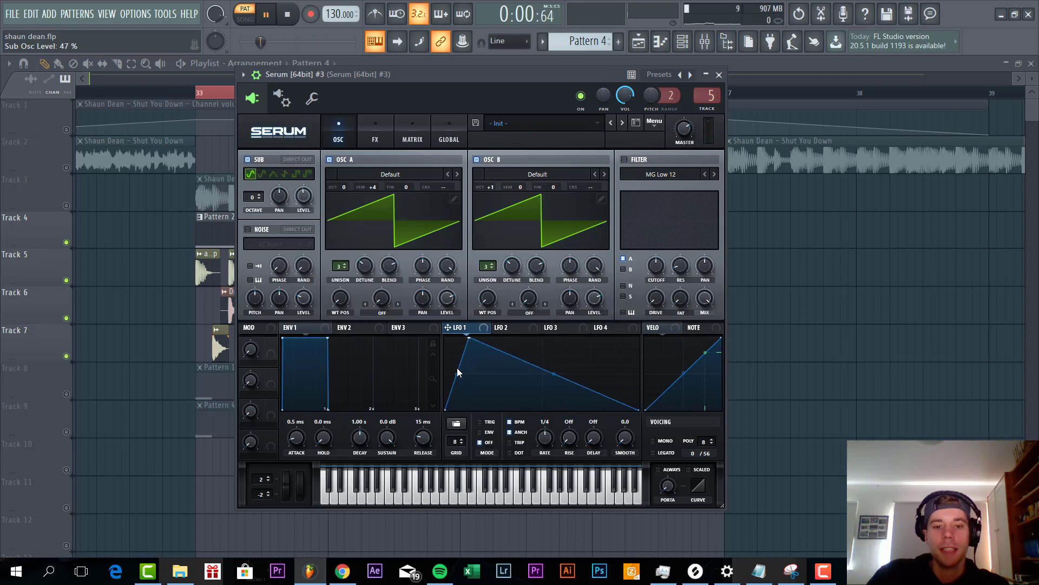
drag(455, 379, 470, 358)
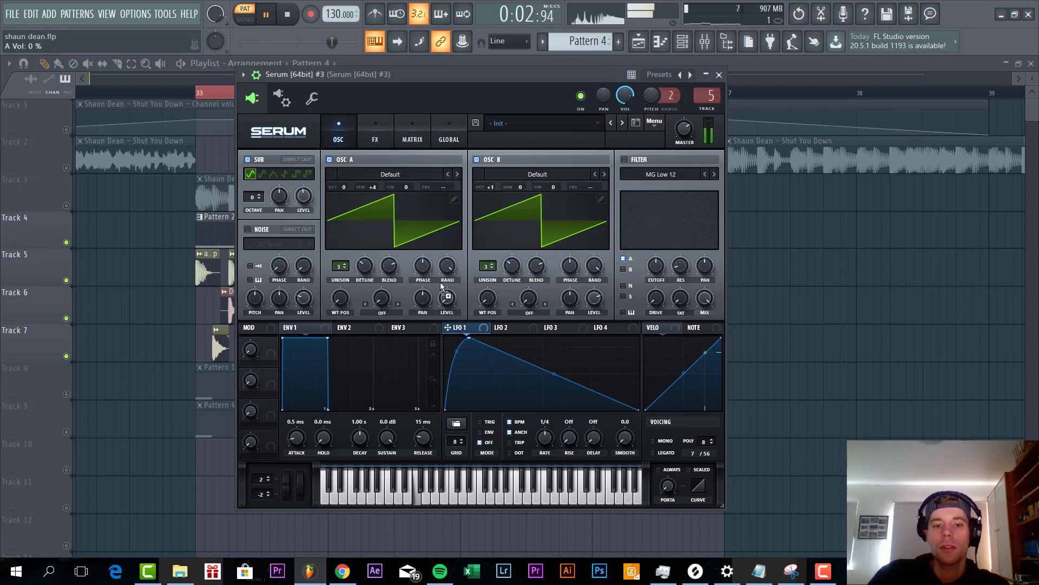
drag(441, 285, 586, 301)
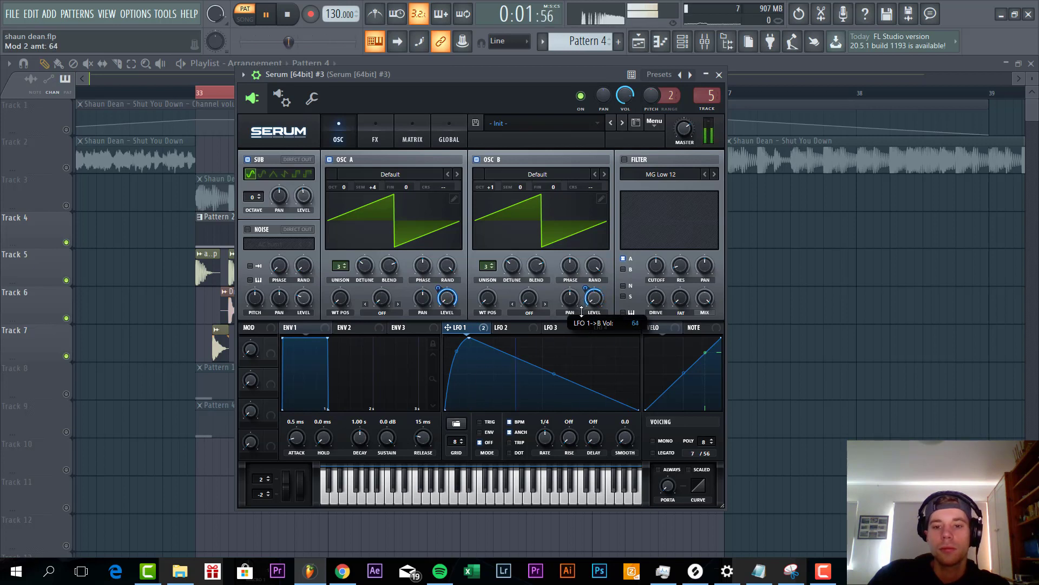
drag(582, 309, 581, 318)
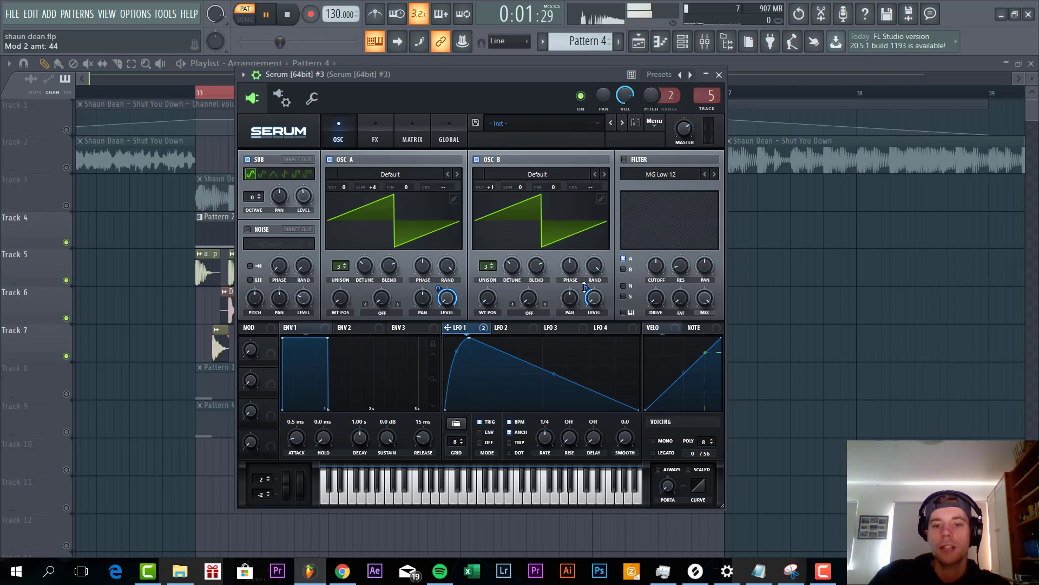
drag(584, 287, 585, 279)
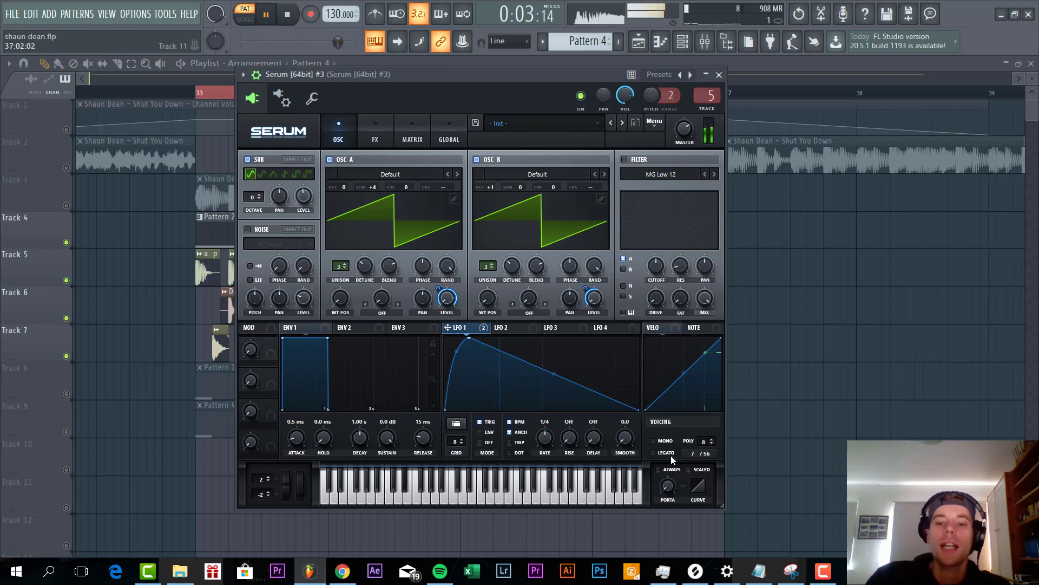
Enable mono, legato and always-on portamento in the Serum voicing settings
click(665, 453)
drag(668, 476, 662, 436)
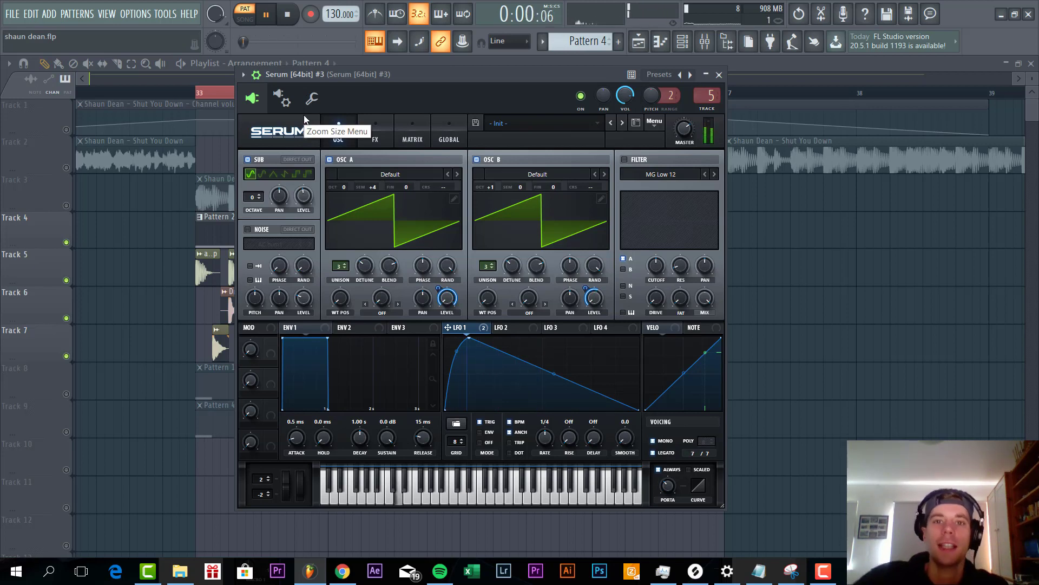
Enable the Hyper/Dimension effect with a dimension size of 24%, and add a phaser with its mix at 33%
click(375, 130)
click(251, 161)
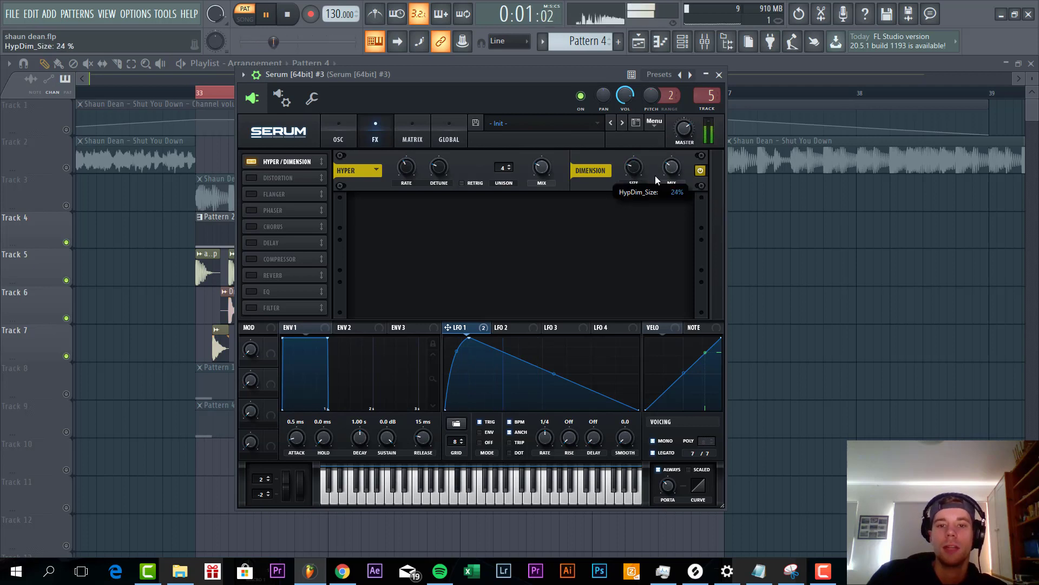
click(253, 211)
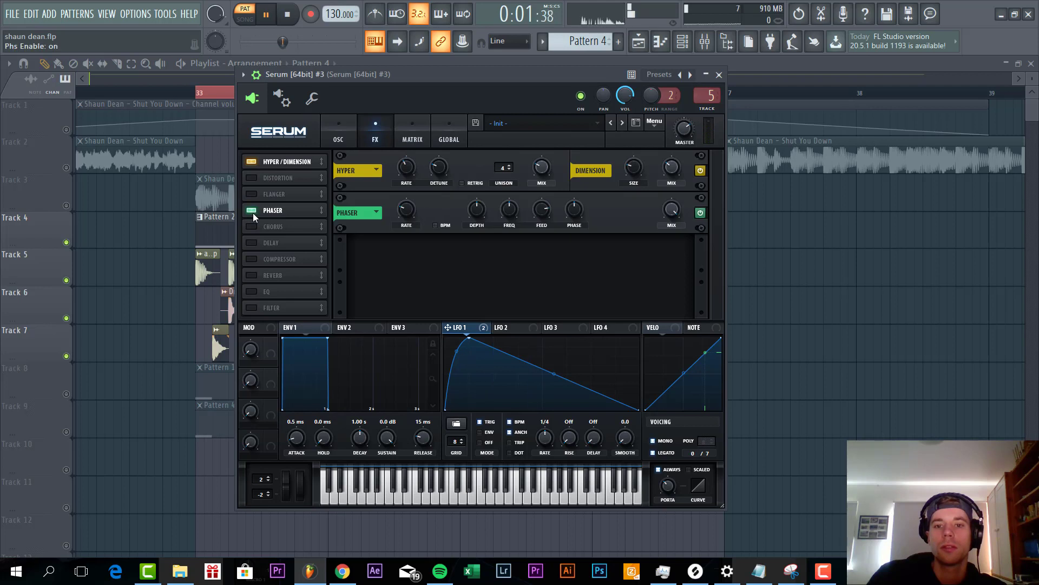
drag(667, 200, 638, 259)
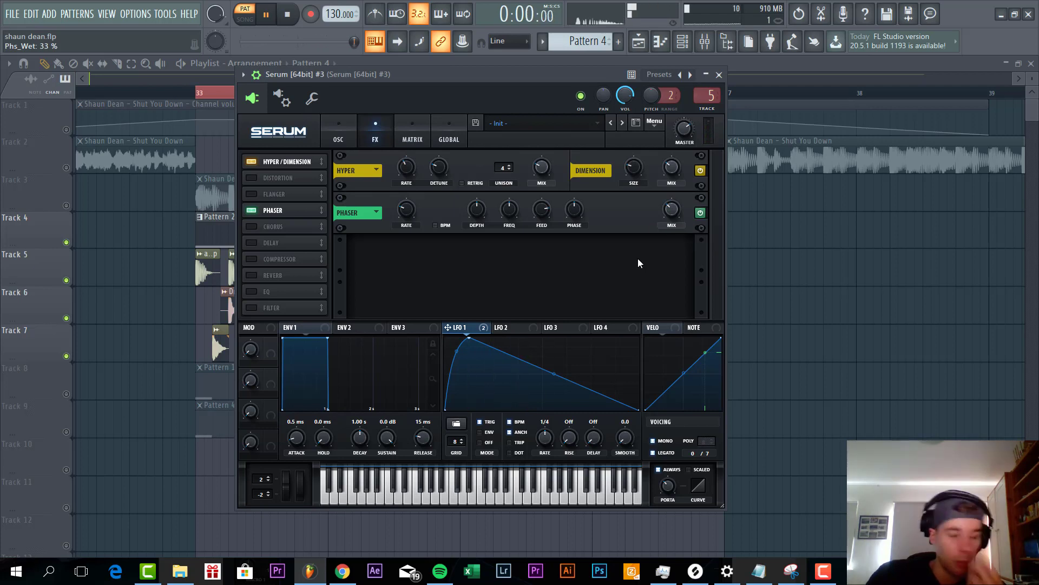
Enable the chorus effect, switch its filter to high-pass and set its mix to 36%
click(251, 226)
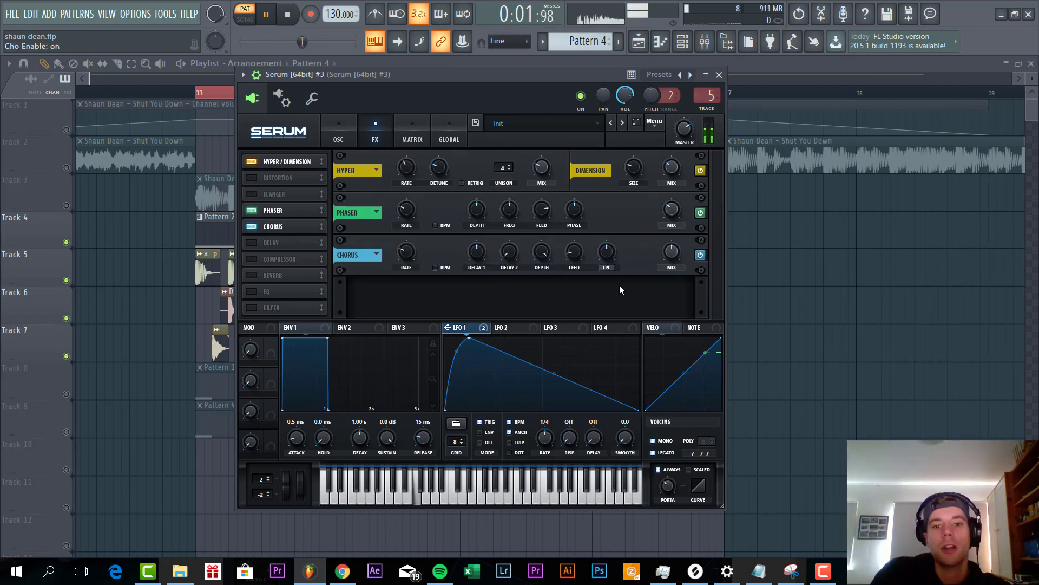
click(608, 266)
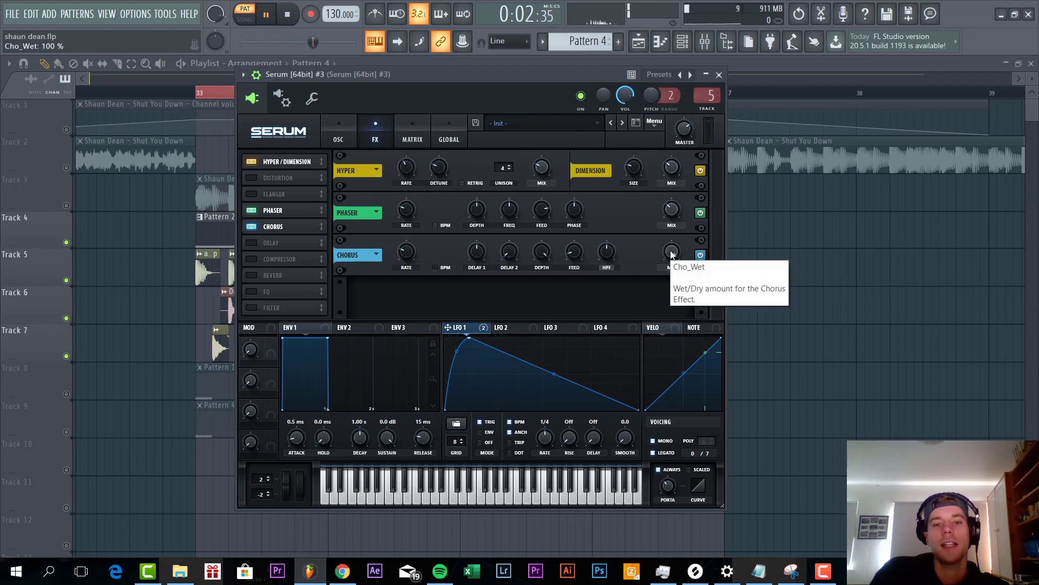
drag(671, 254, 644, 309)
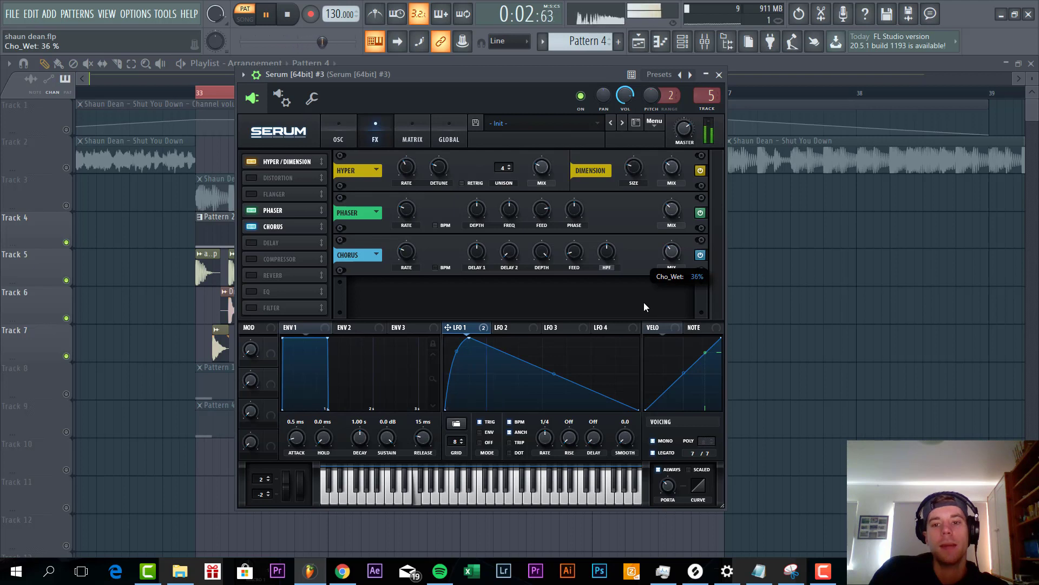
Enable the compressor and filter effects and place both in the chain after the chorus, ahead of the delay
click(251, 259)
drag(282, 259, 288, 242)
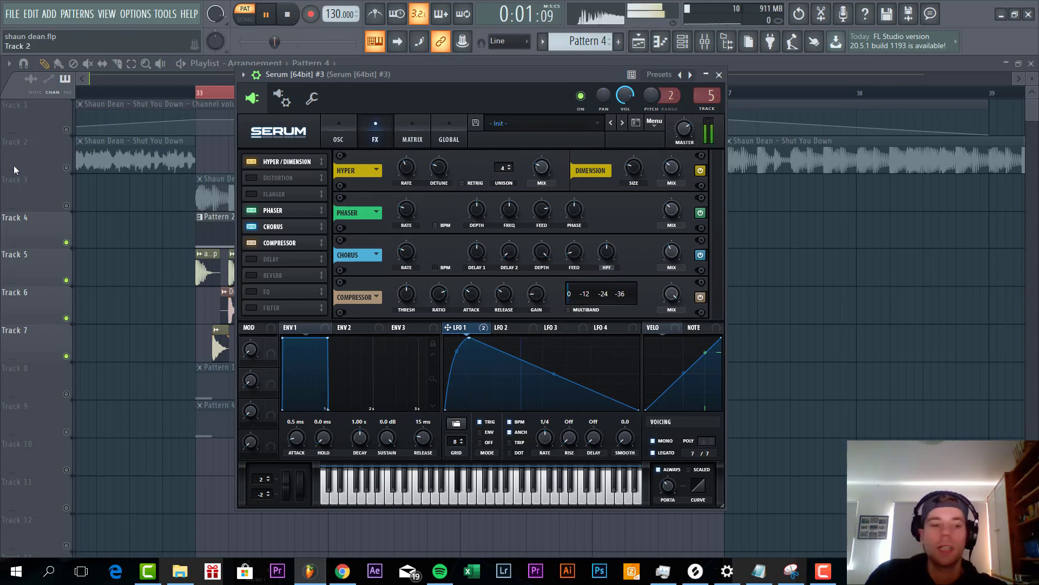
click(251, 308)
drag(269, 309, 269, 258)
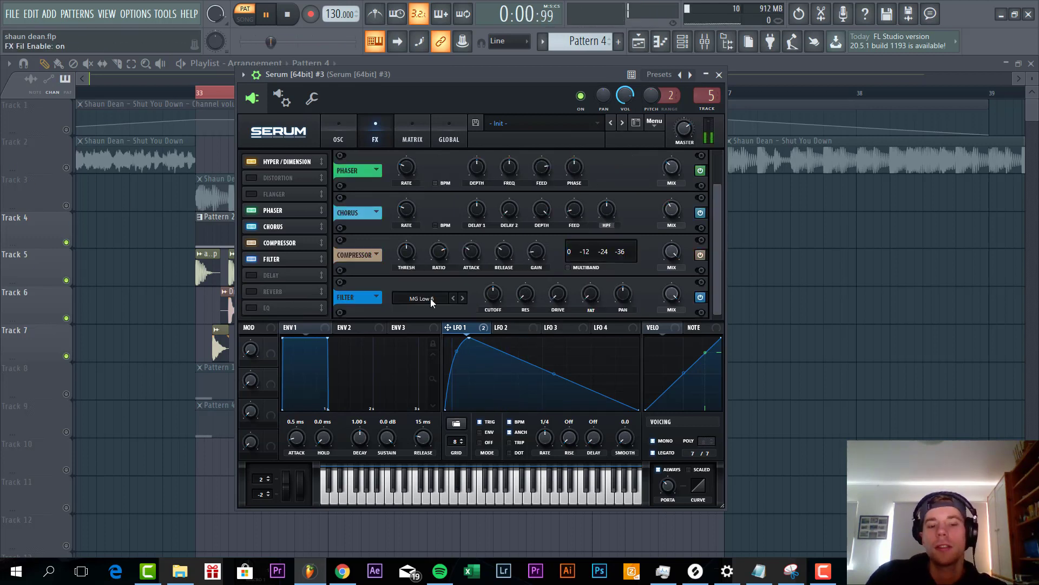
Set the filter effect's type to Reverb, with its cutoff at 49 Hz and its drive raised
click(417, 297)
mouse_move(436, 351)
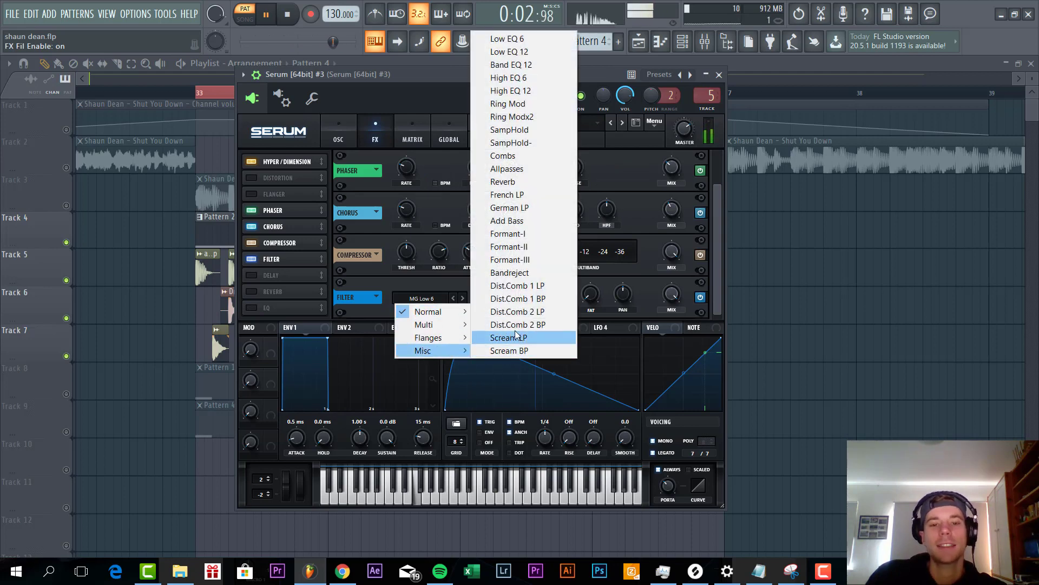
click(528, 178)
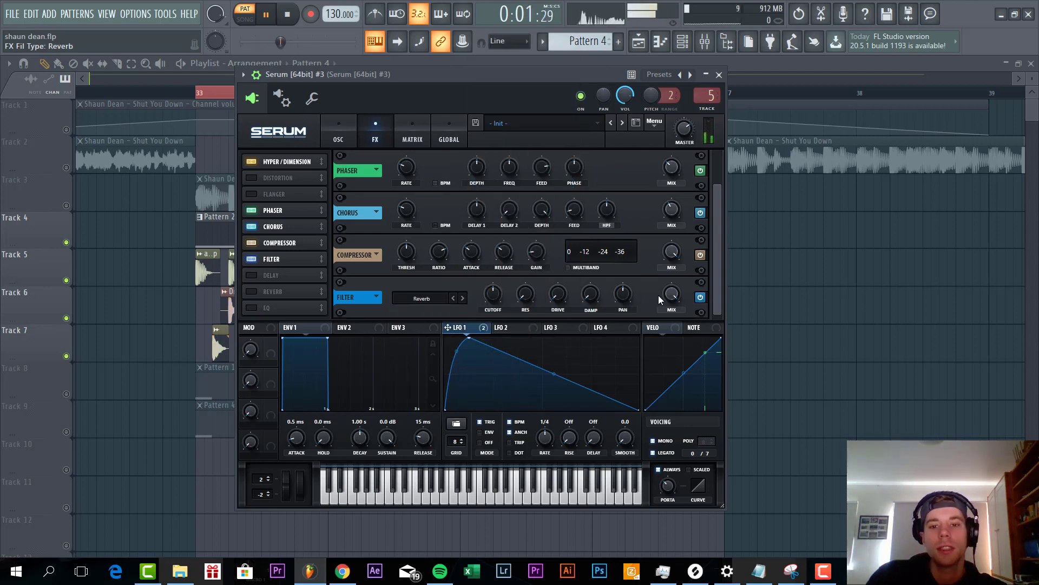
drag(493, 296, 490, 319)
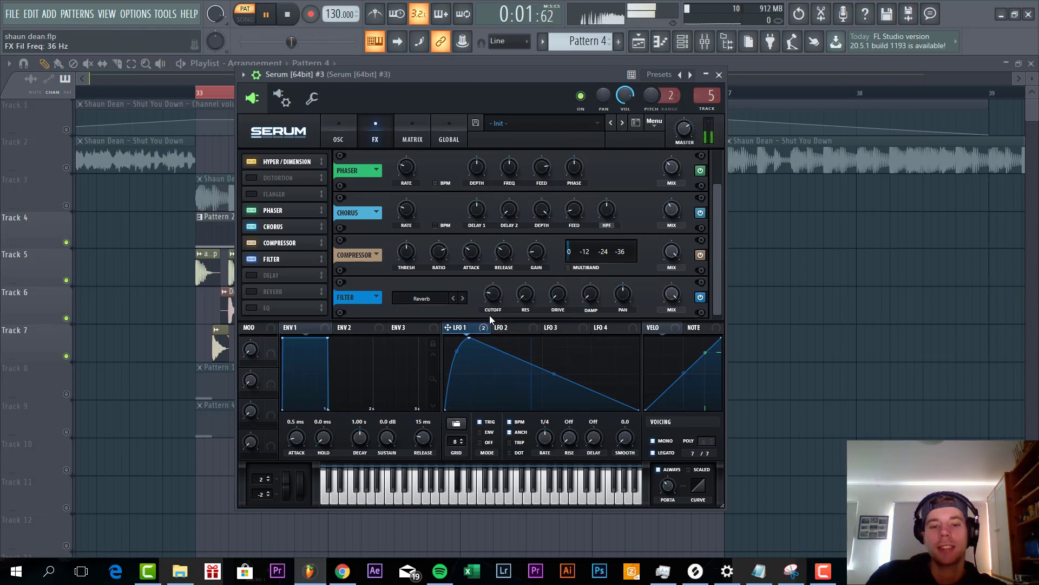
drag(565, 298, 573, 273)
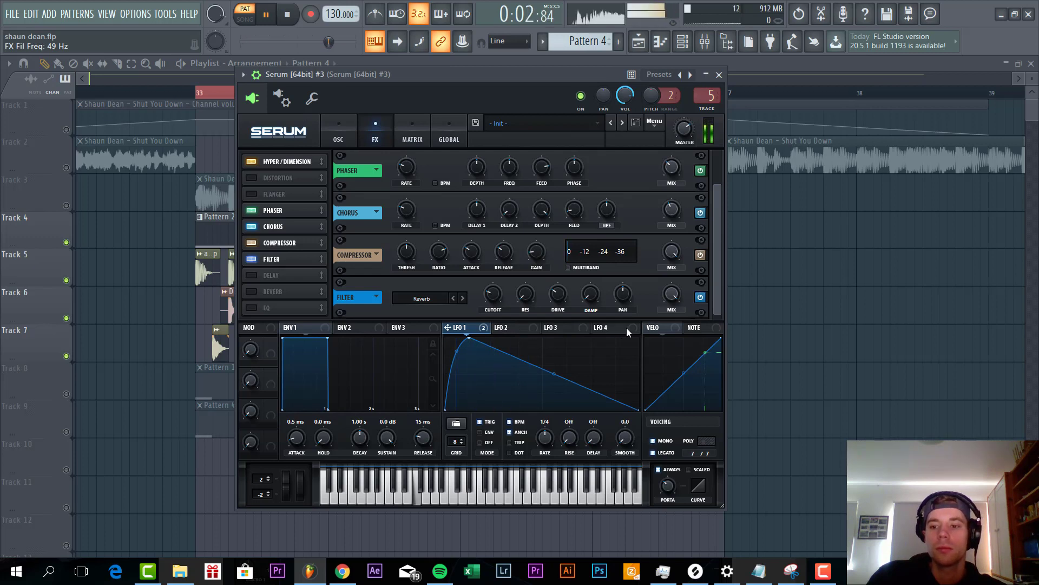
Add an EQ with a low cut and LFO 1-modulated high-shelf gain, plus a reverb and a Downsample distortion ending the chain
click(250, 308)
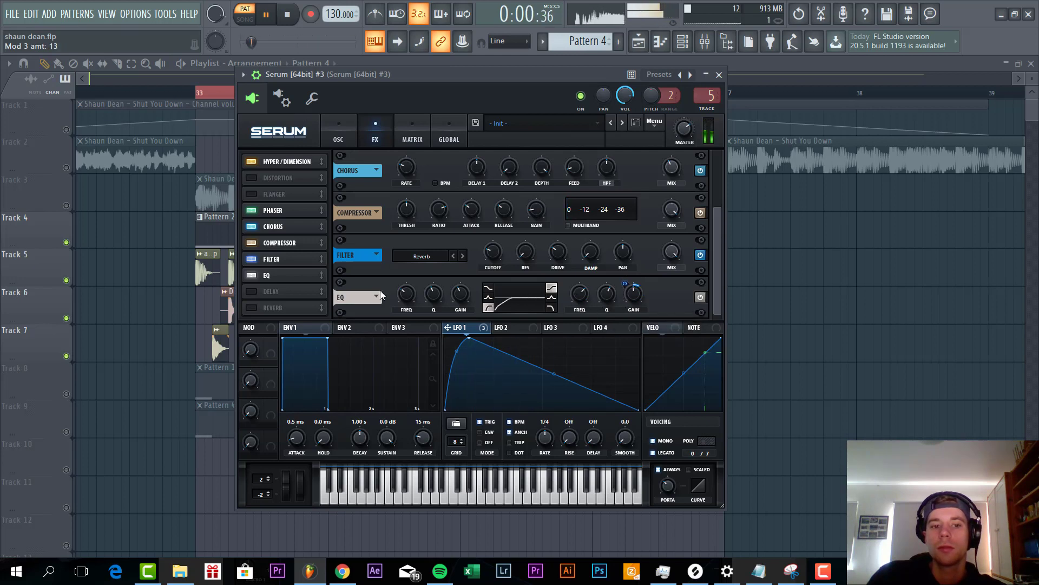
drag(268, 179, 268, 308)
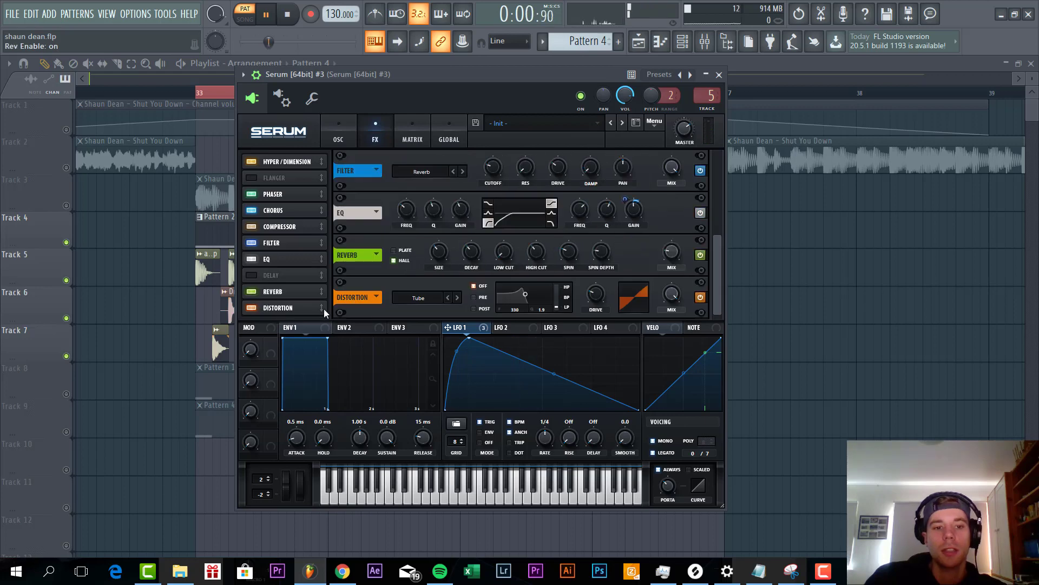
click(418, 298)
click(428, 418)
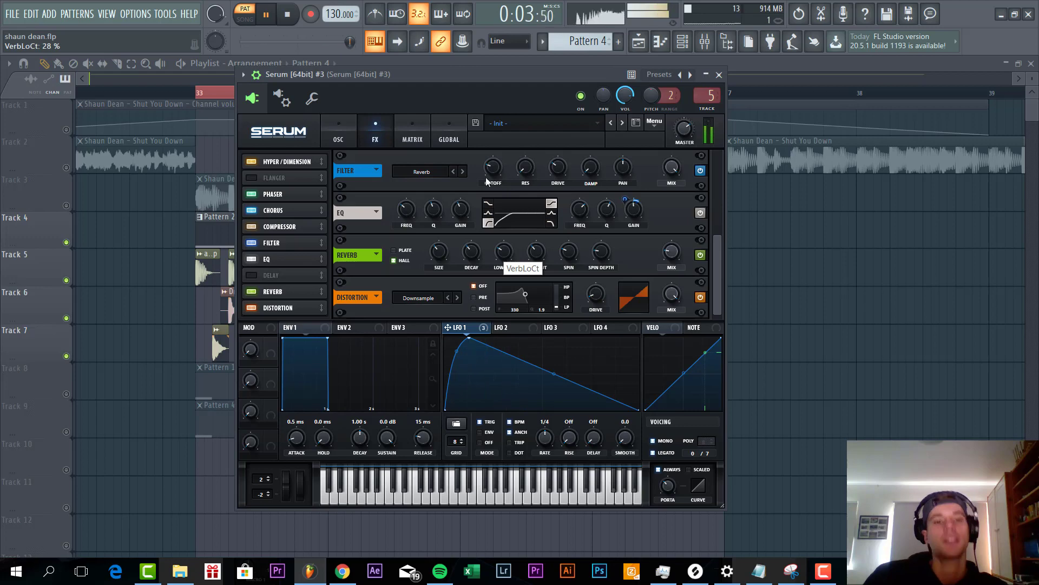
Open Pattern 1's notes and the Serum #2 instrument, and reset the synth to its initial preset
drag(457, 81, 497, 280)
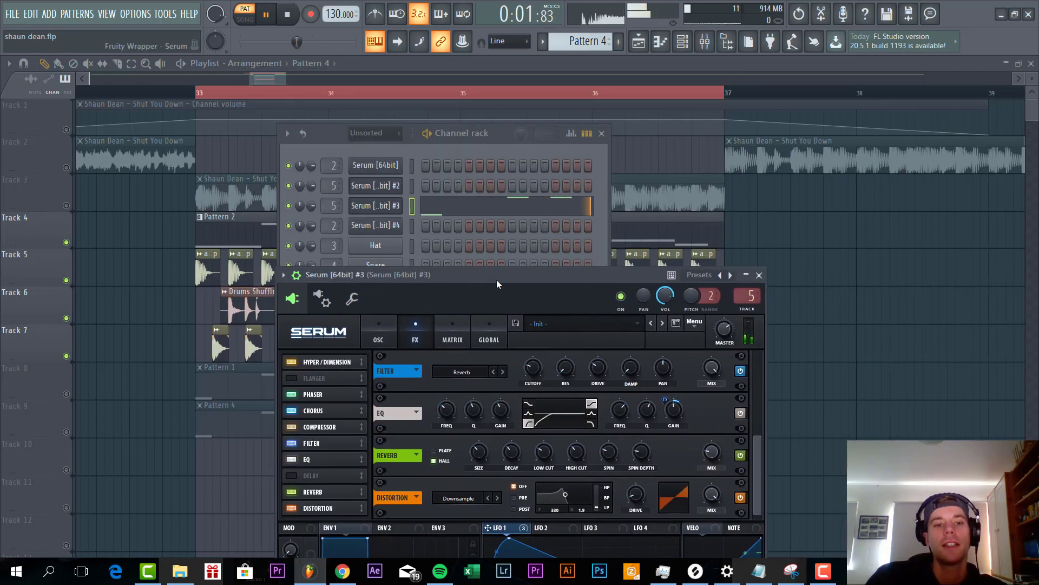
key(F12)
double_click(245, 390)
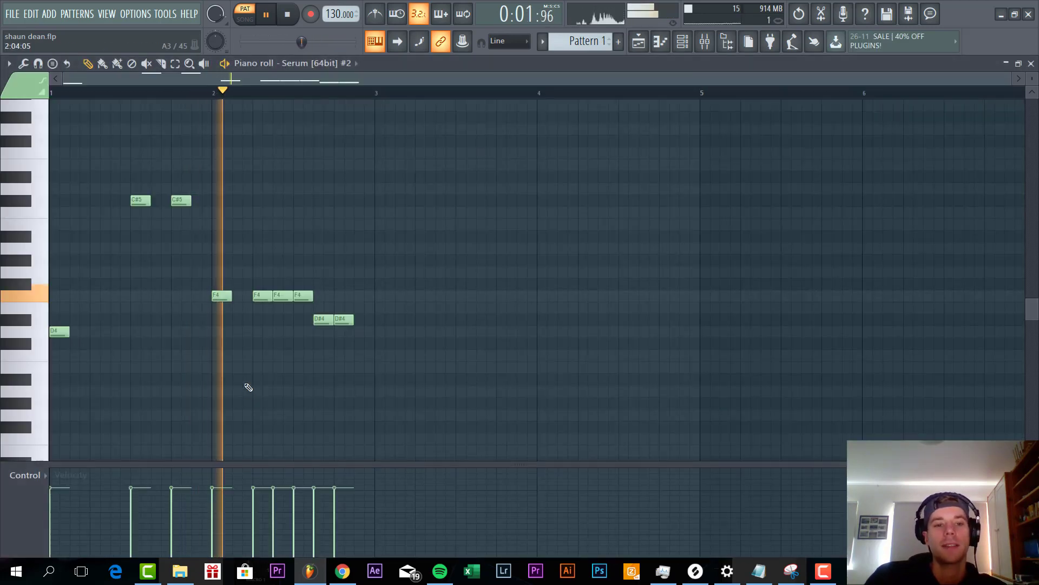
click(694, 48)
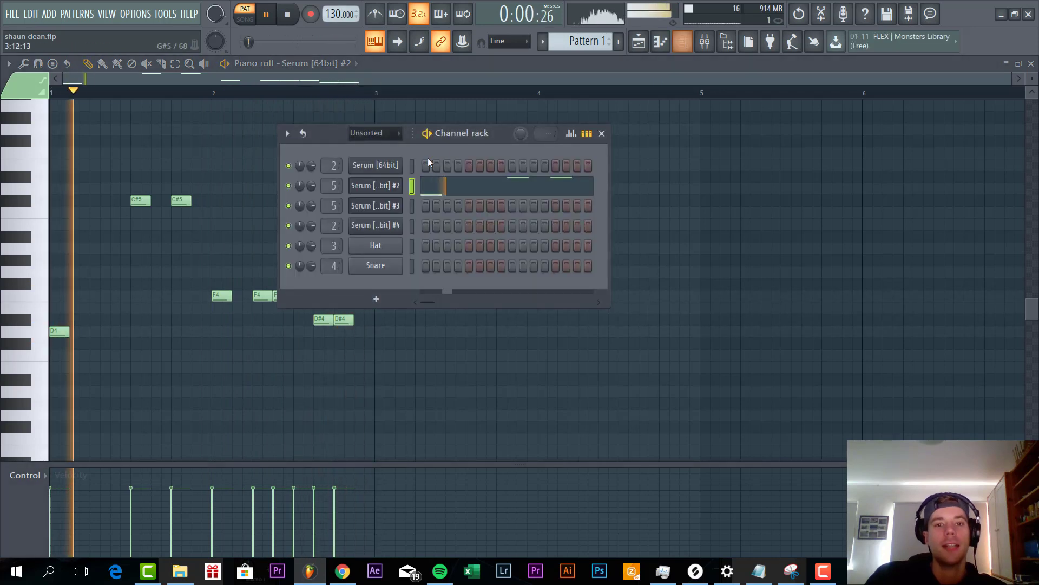
click(392, 190)
click(626, 111)
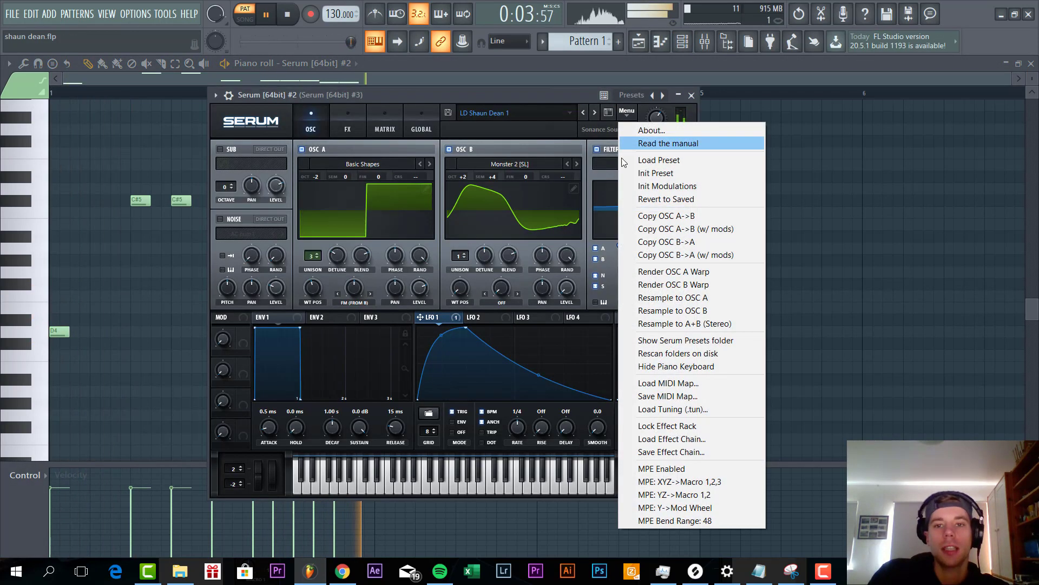
click(653, 169)
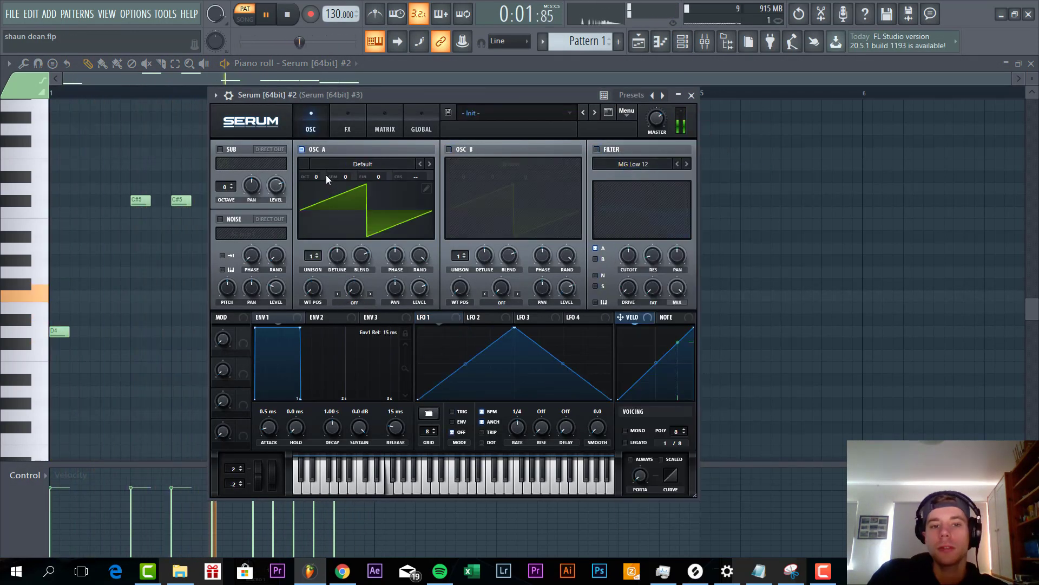
Set oscillator A to the Basic Shapes wavetable at position 4, with 3 unison voices, 0.08 detune and octave -2
click(352, 164)
mouse_move(414, 182)
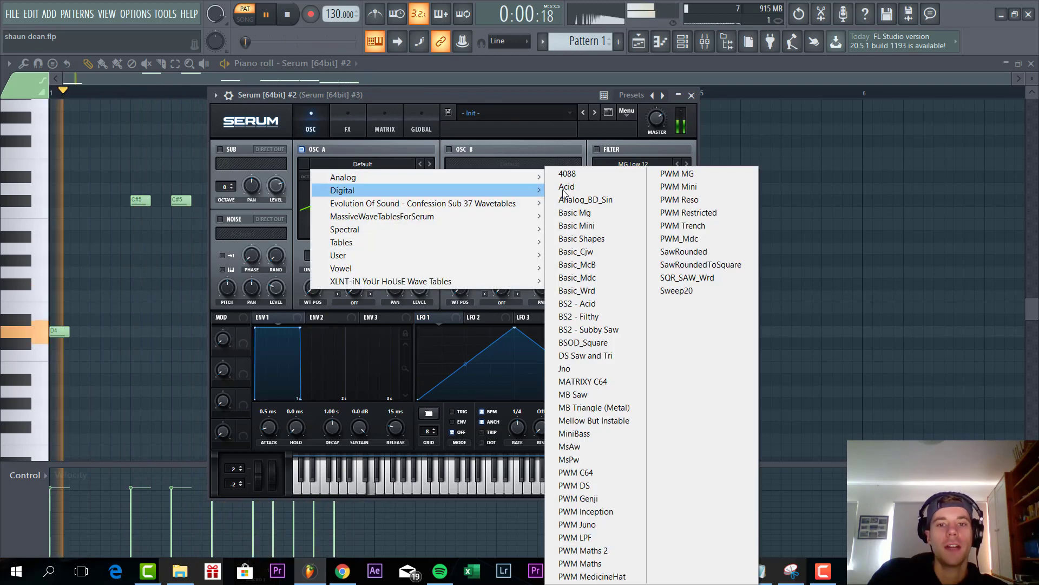
click(598, 238)
drag(311, 276, 340, 239)
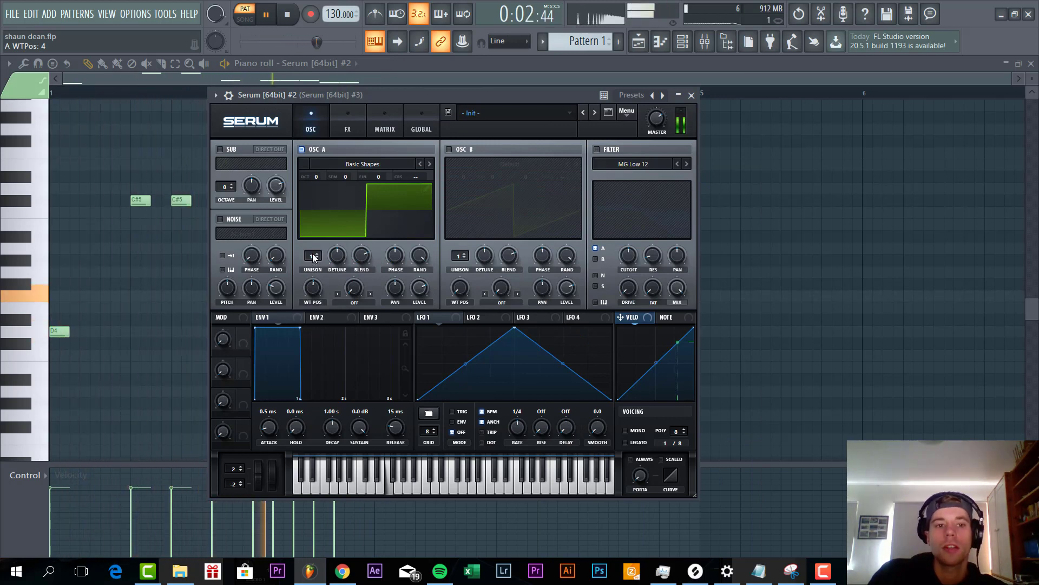
drag(313, 258, 318, 242)
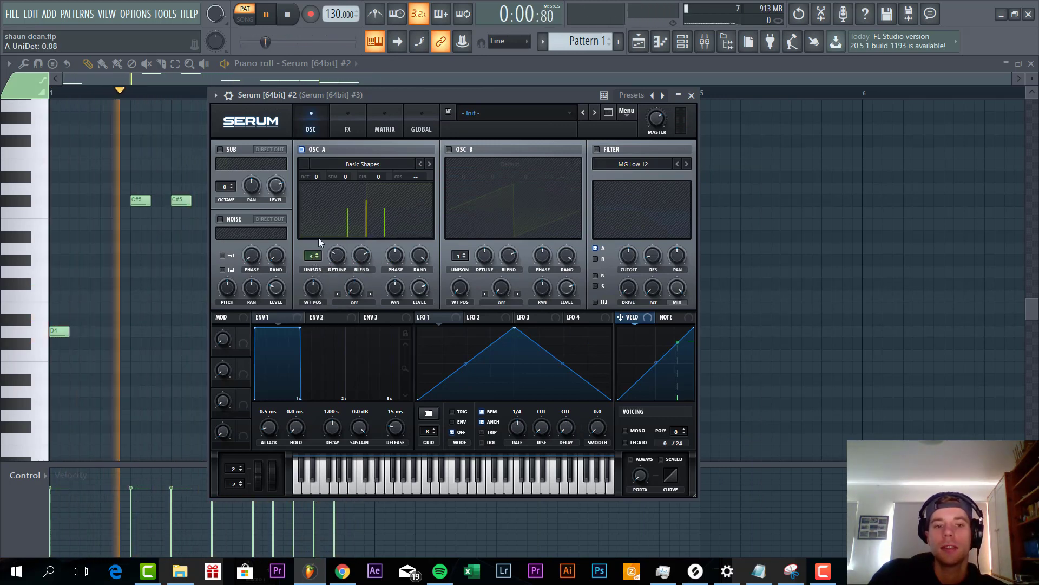
scroll(320, 177, down, 2)
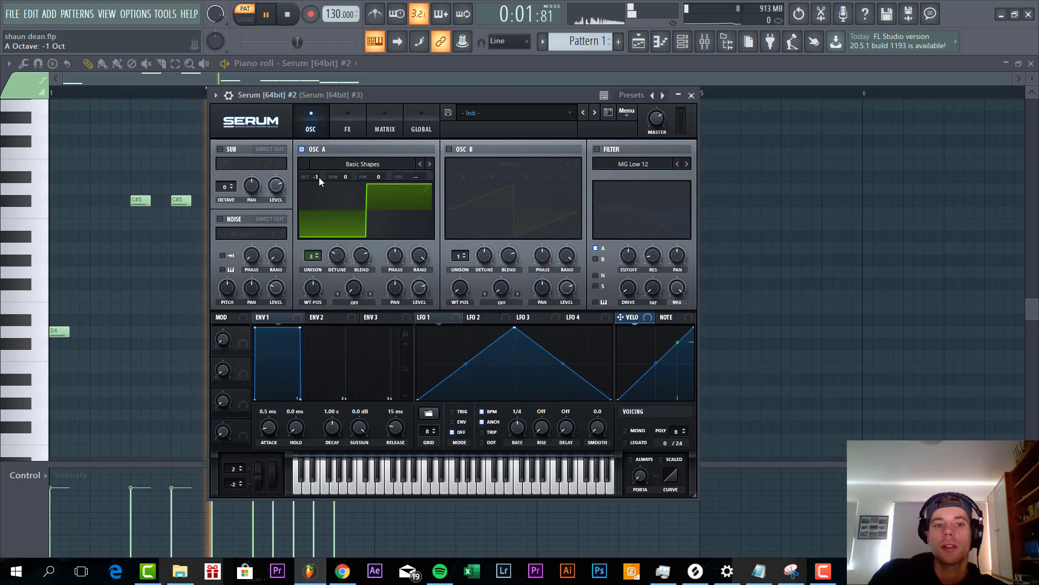
Set oscillator A's warp mode to FM (from B) with an amount of 50%
click(352, 303)
click(374, 269)
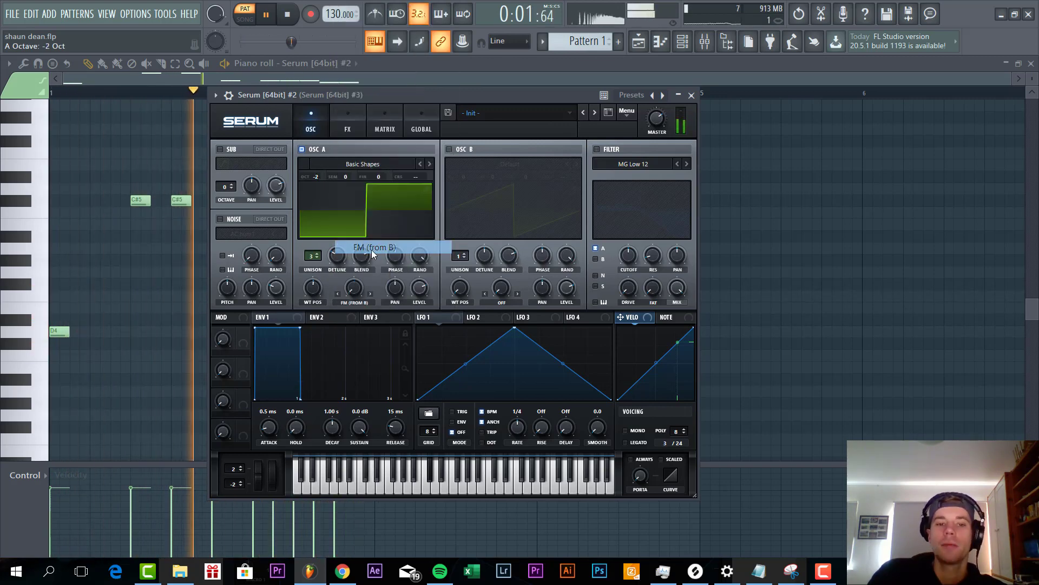
drag(354, 288, 377, 254)
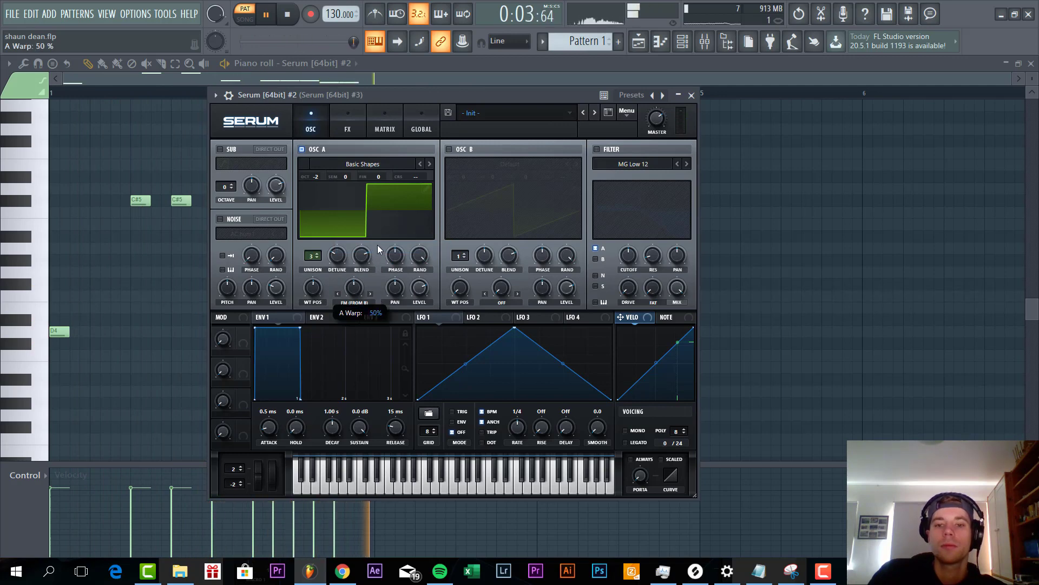
Enable oscillator B with the Monster 2 [SL] wavetable, tuned to +2 octaves and +4 semitones
click(448, 148)
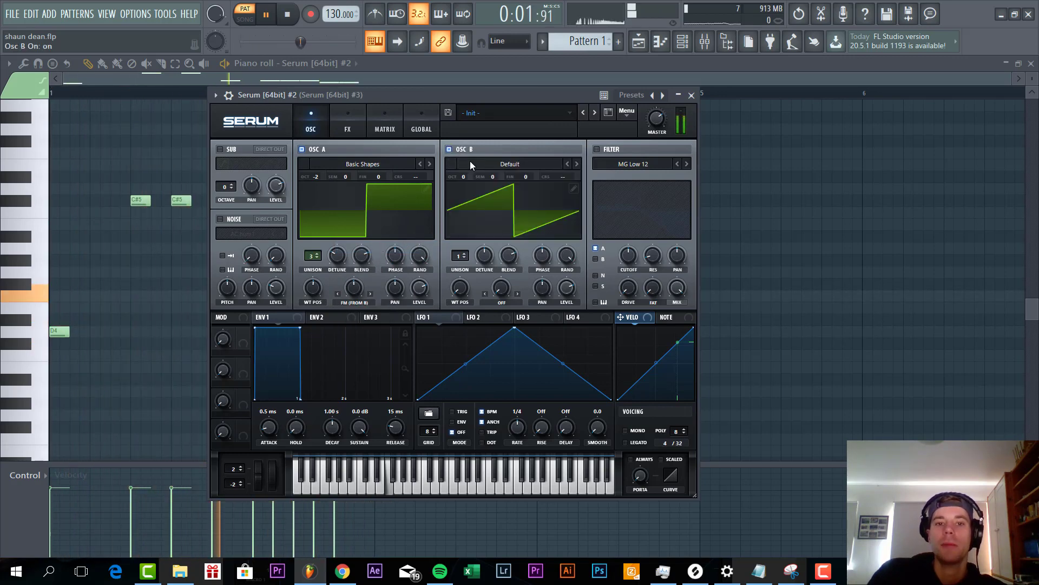
click(470, 164)
mouse_move(535, 239)
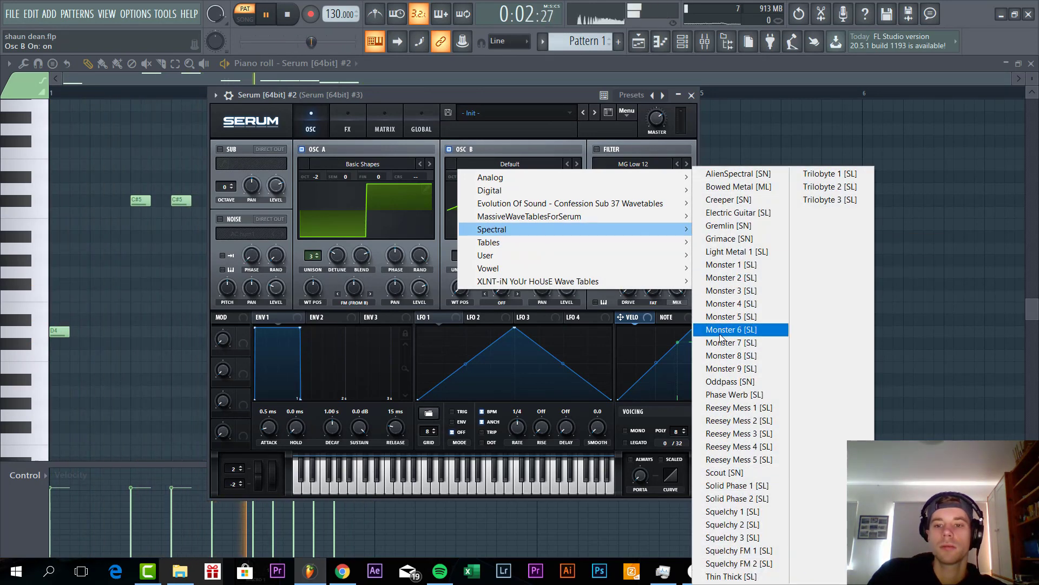
click(728, 277)
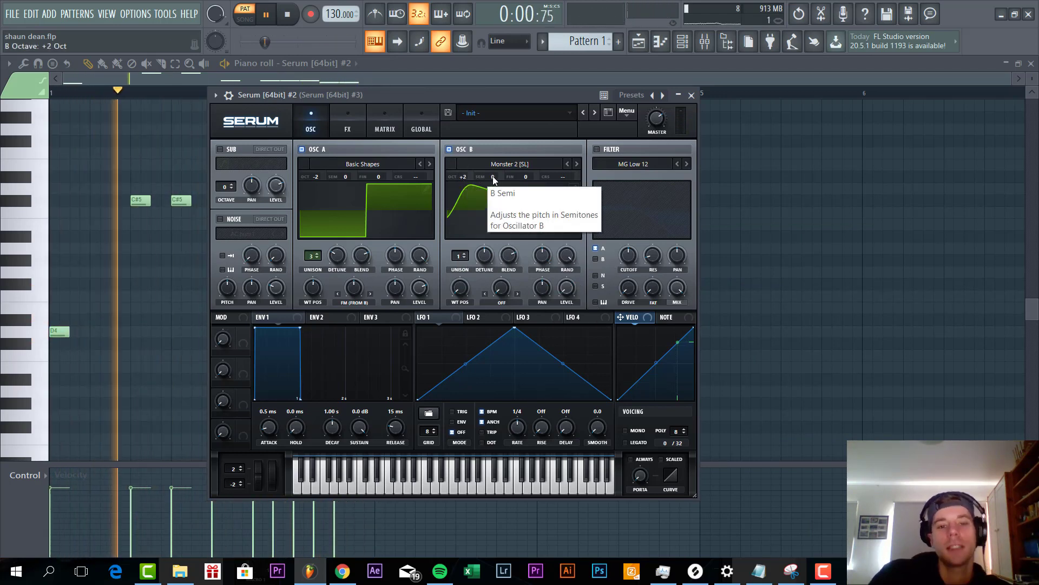
drag(492, 177, 495, 163)
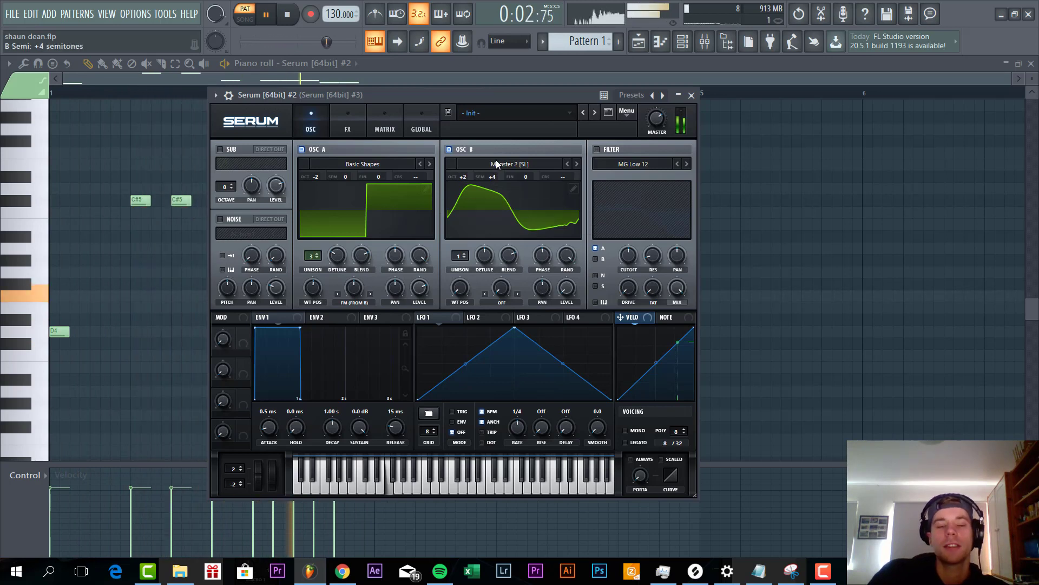
Reposition the Serum window and enable the MG Low 12 filter
drag(424, 96, 463, 83)
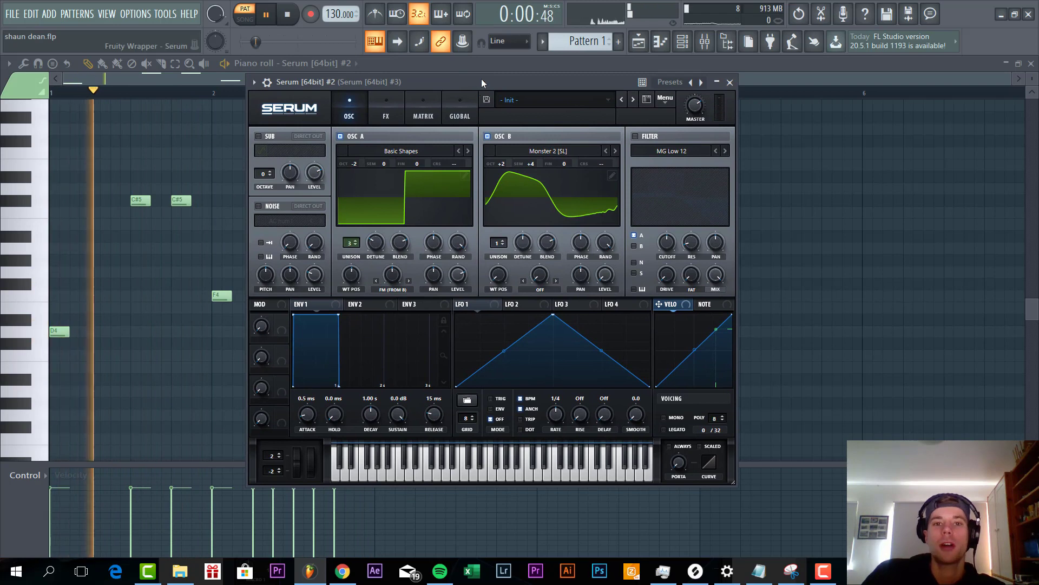
drag(476, 86, 489, 69)
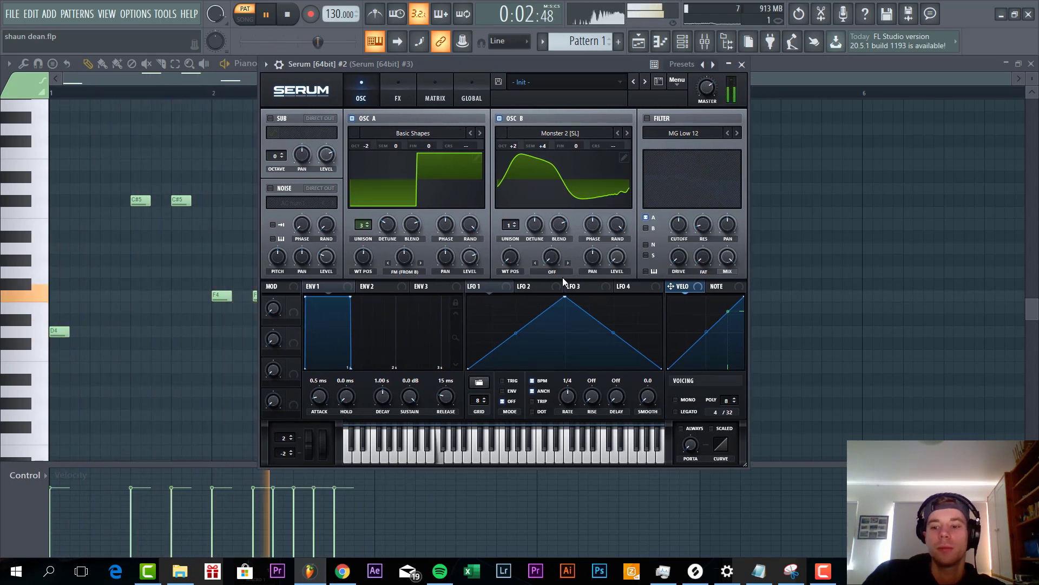
click(646, 118)
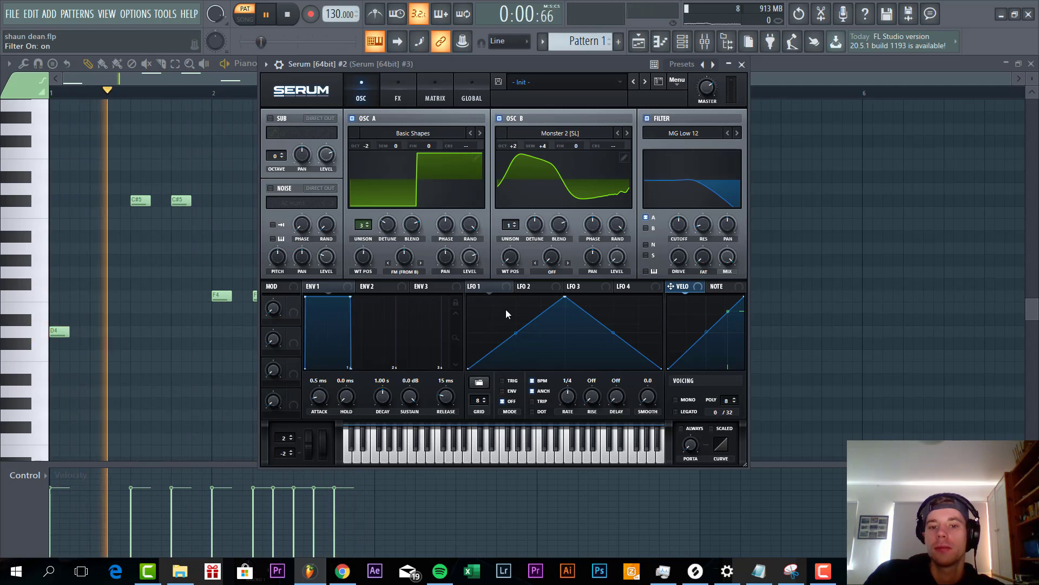
Reshape LFO 1 with an early peak and curved rise in trigger mode, and assign it to the filter cutoff at 185 Hz
click(488, 287)
drag(565, 299, 477, 310)
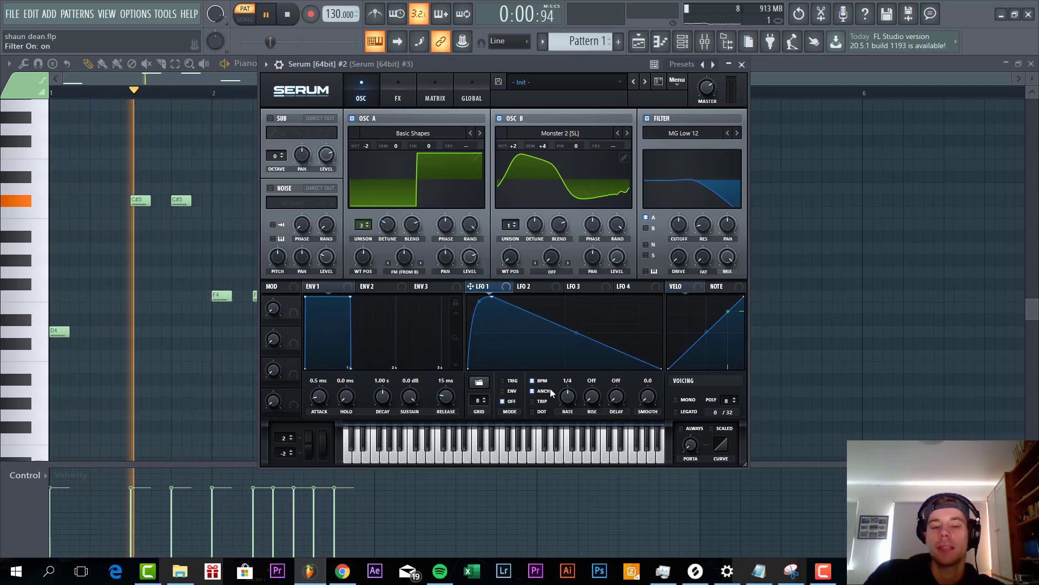
click(516, 380)
drag(576, 333, 588, 295)
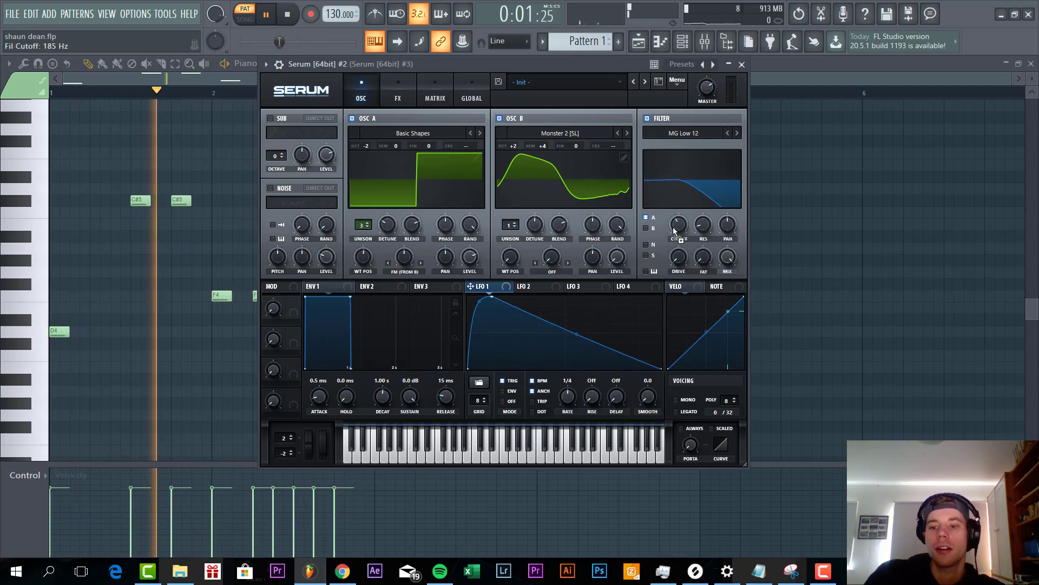
drag(675, 234, 676, 232)
Route oscillator B, noise and sub through the filter, raise its drive and set its resonance to 17%
click(645, 229)
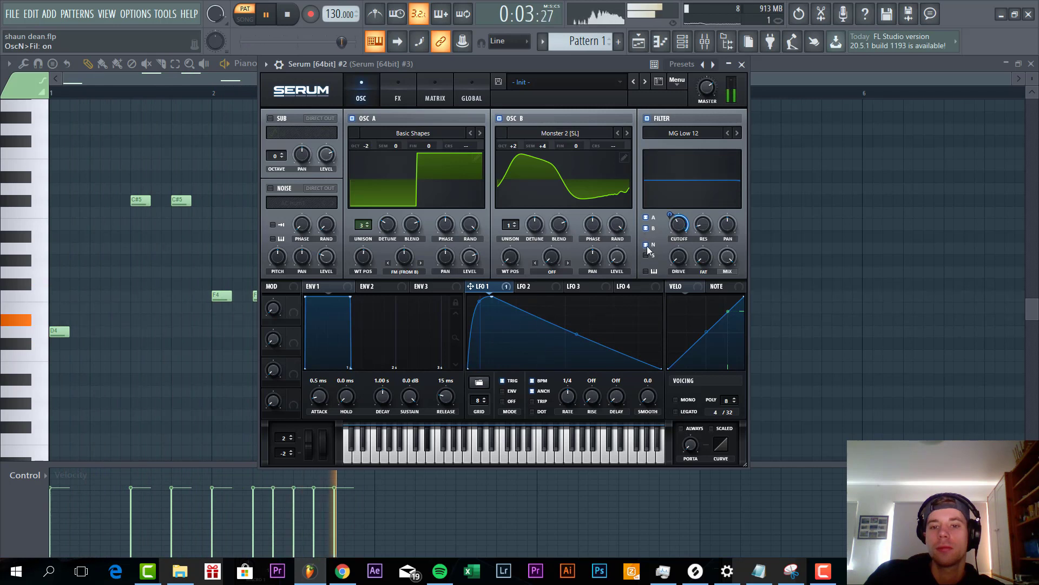
click(646, 255)
drag(680, 258, 707, 218)
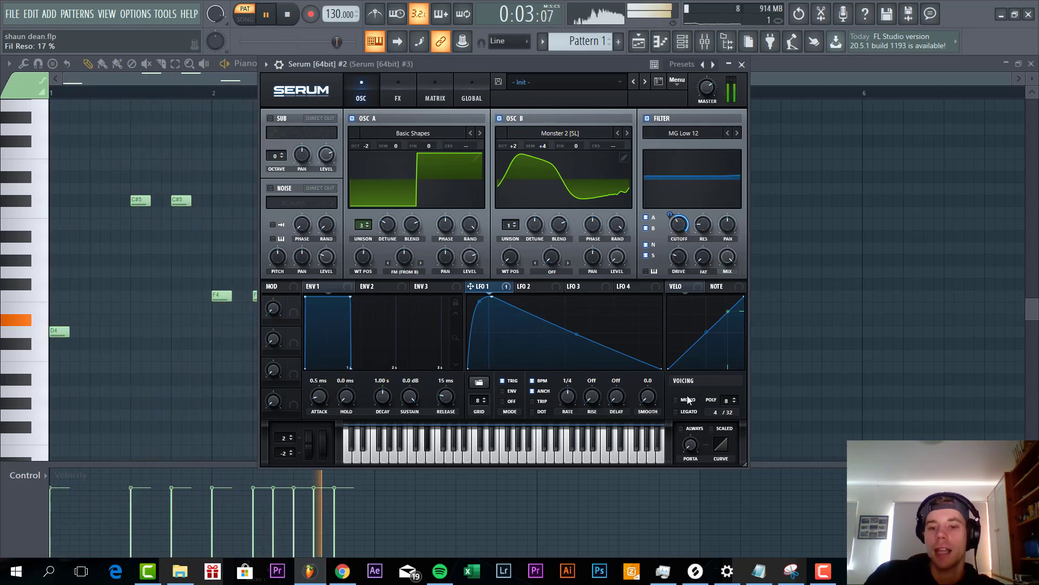
Enable mono, legato and always-on portamento in the voicing settings, with a portamento time of 27 ms
click(689, 429)
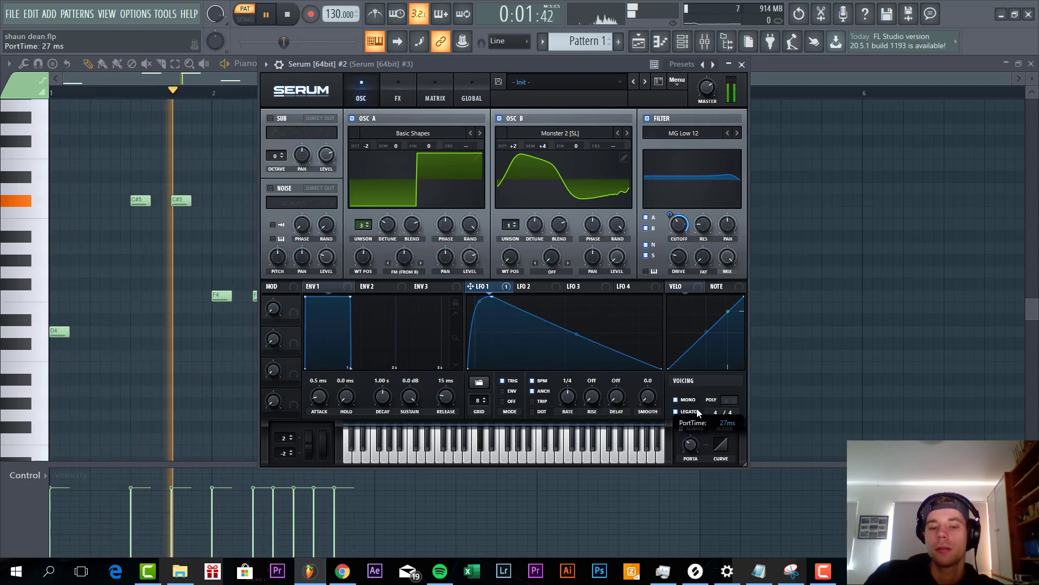
Enable the Hyper/Dimension effect and set its Hyper mix to 27% and Dimension size to 34%, adjusting the Dimension mix
click(391, 94)
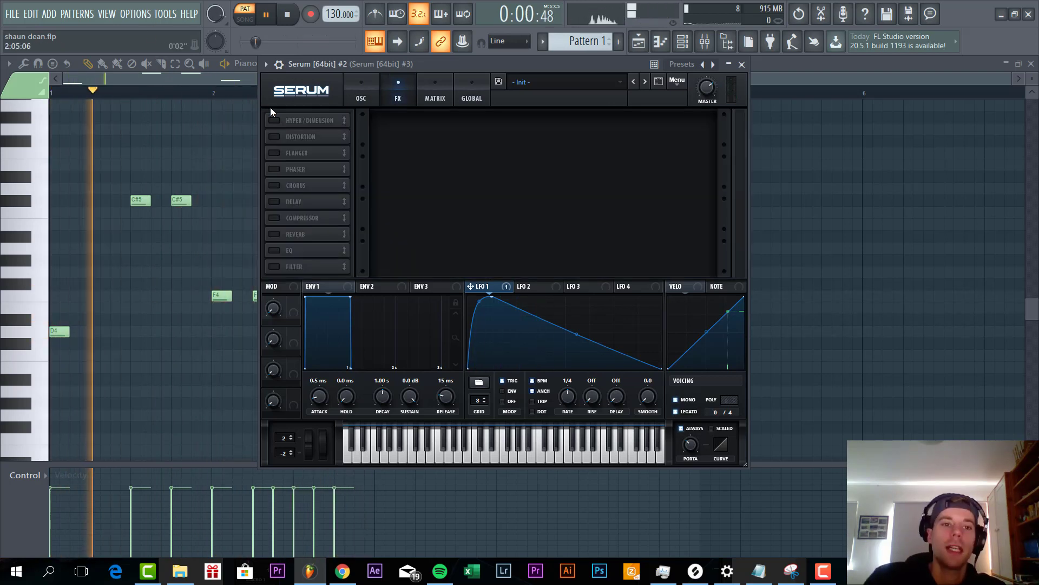
click(274, 120)
drag(564, 127, 582, 143)
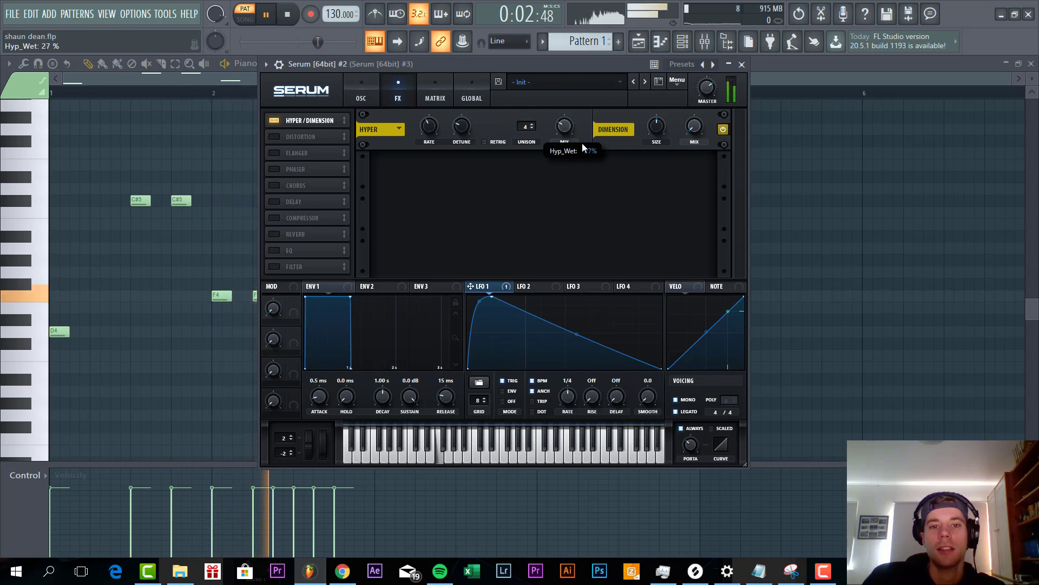
drag(696, 126, 659, 139)
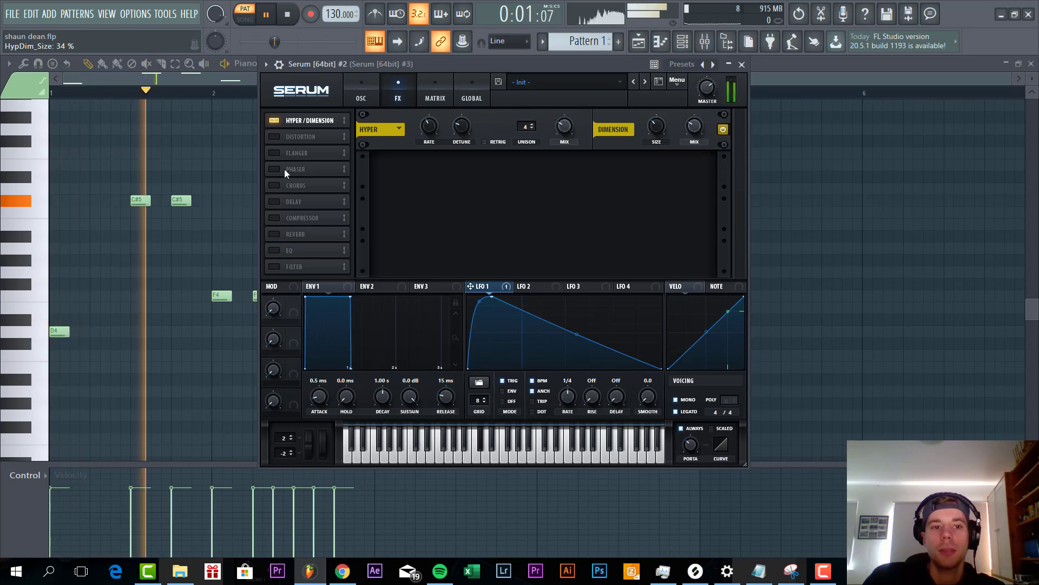
Enable distortion in the effects rack, choose the Downsample type and set its drive to 8%
click(275, 137)
click(437, 171)
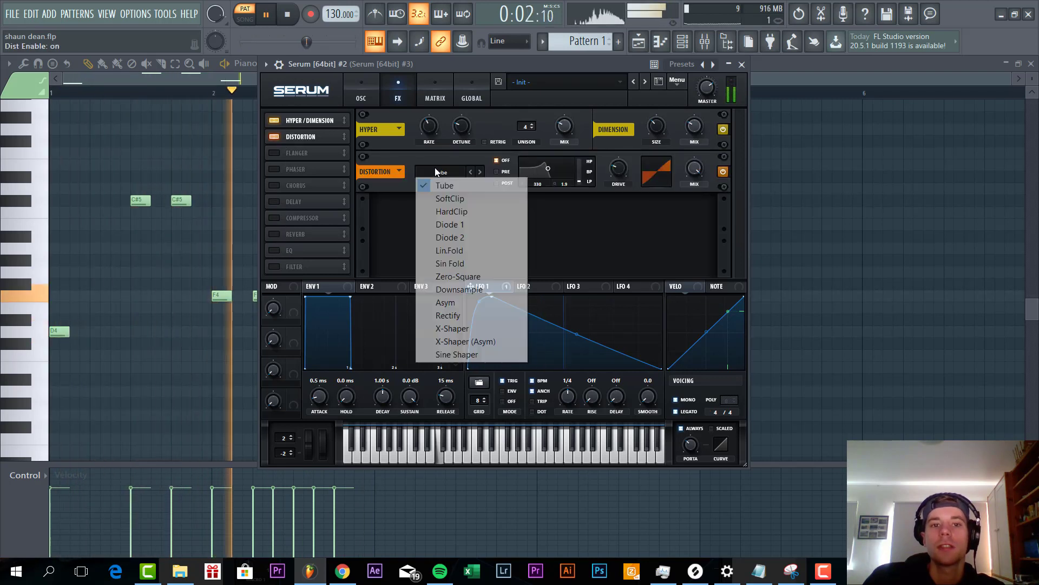
click(481, 289)
drag(617, 166, 614, 183)
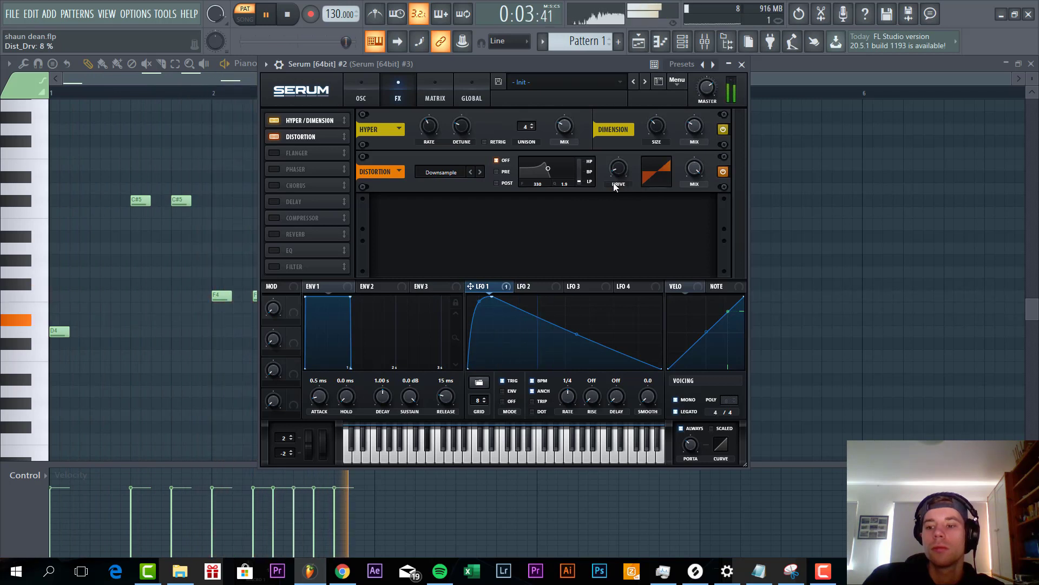
Enable the effects-rack filter, place it right after distortion, and choose the Reverb type with a 4863 Hz cutoff
click(276, 268)
drag(281, 269, 349, 154)
click(444, 215)
mouse_move(460, 266)
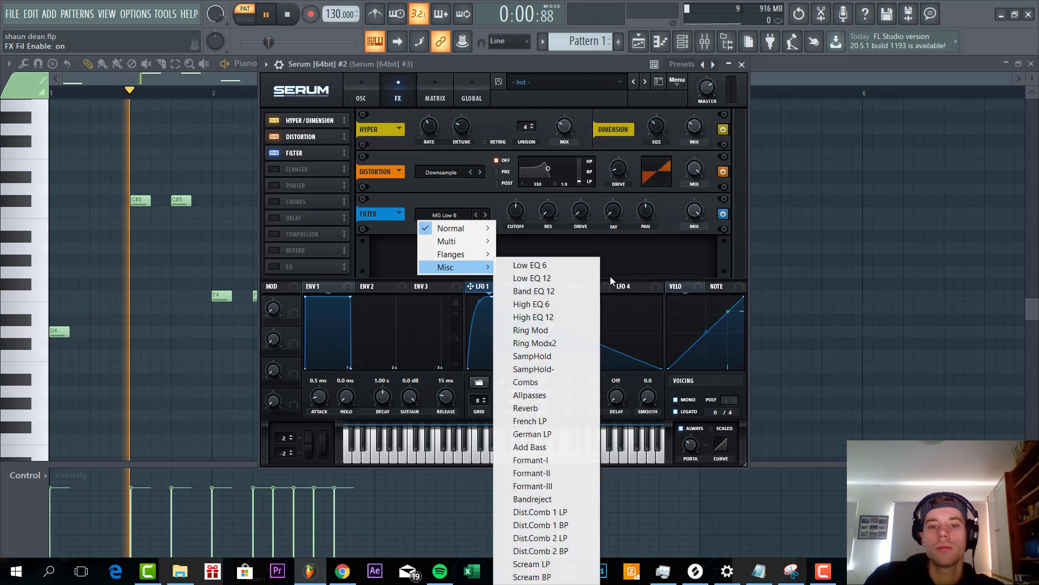
click(549, 408)
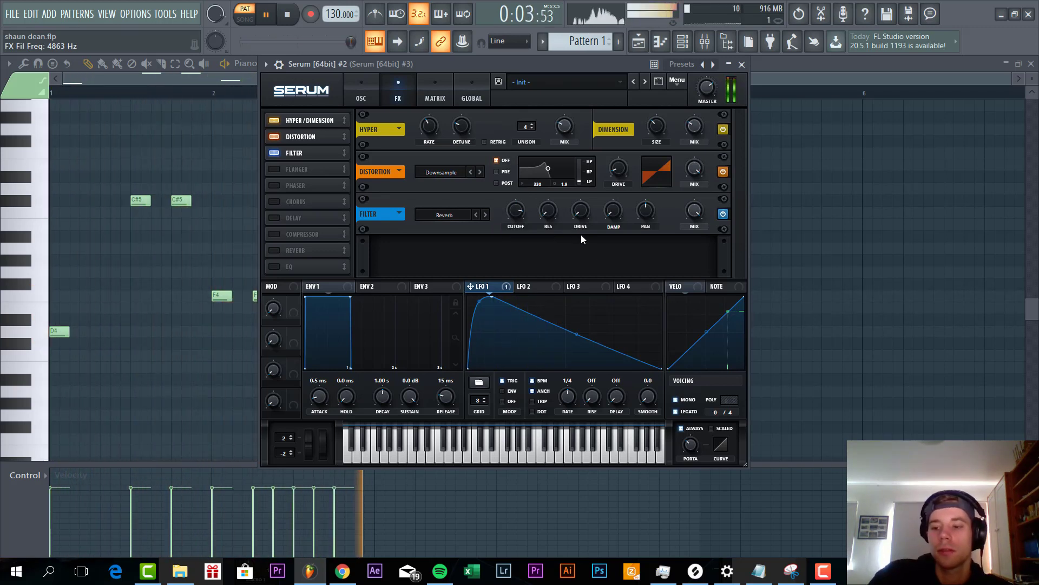
Enable the EQ after the filter, cut the low end and set the high-shelf gain to 2.9 dB
click(274, 266)
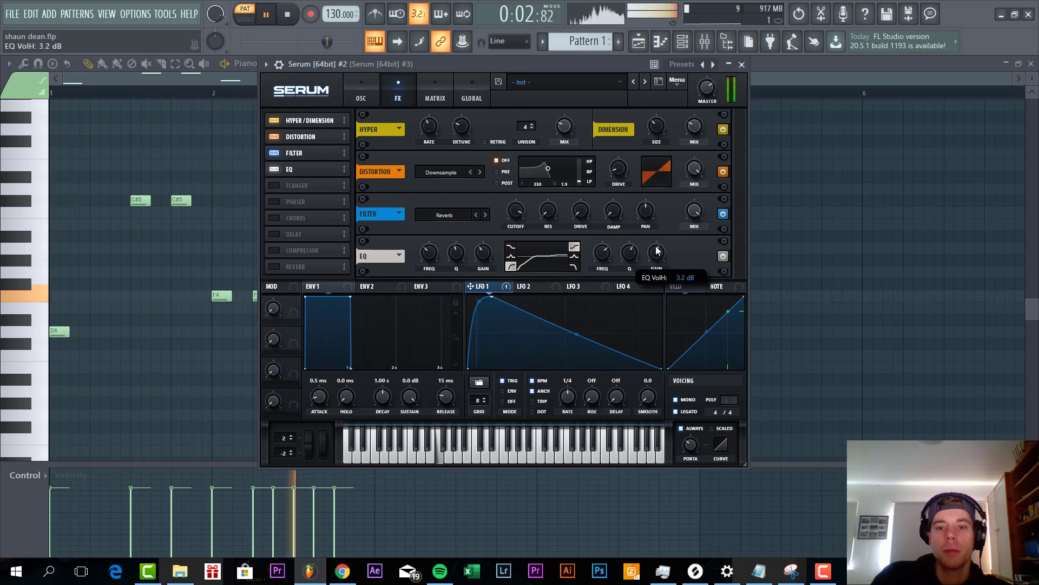
drag(658, 248, 656, 251)
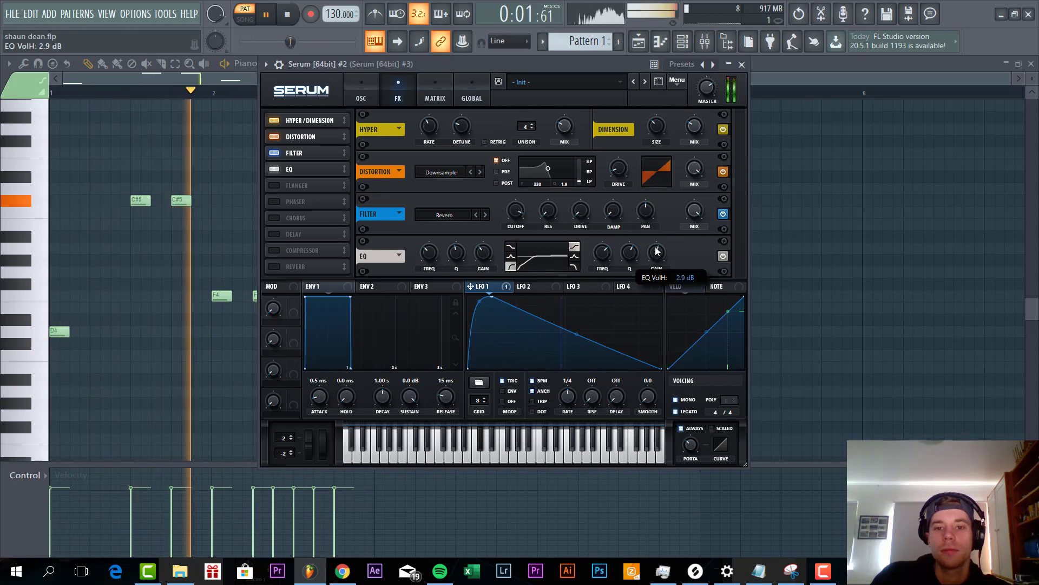
Enable delay and reverb, with ping-pong delay at 1/4 left and 1/8 right and an 18% reverb mix
click(274, 234)
click(274, 267)
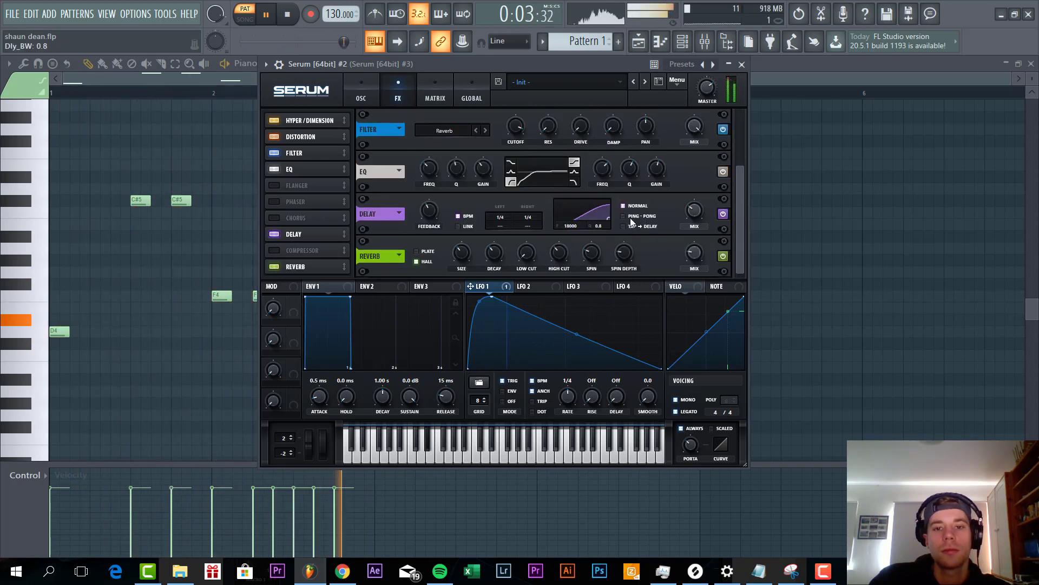
click(630, 217)
drag(528, 217, 533, 224)
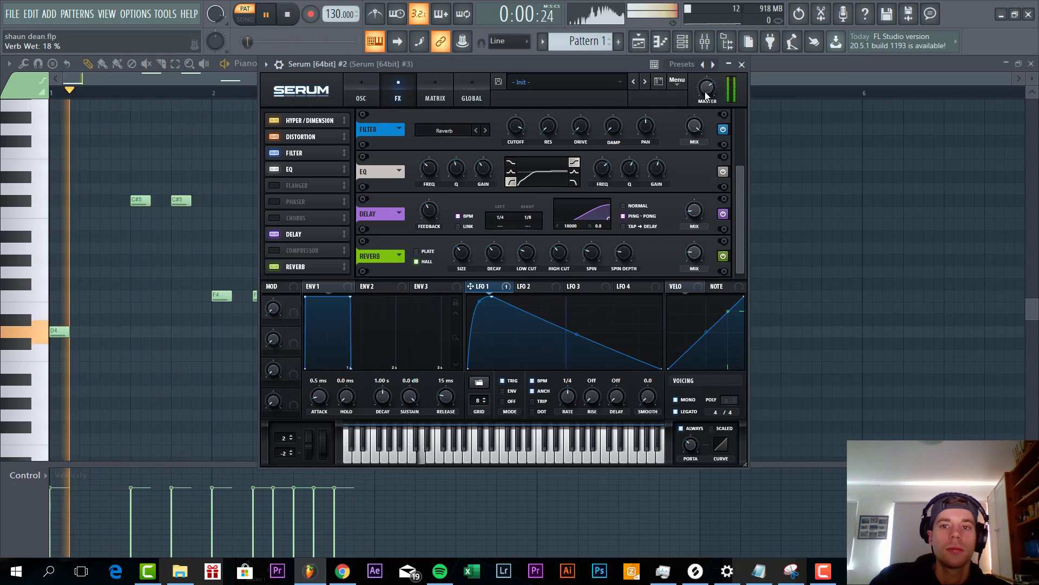
In the playlist, reactivate all tracks except the reference audio on Track 3, which stays muted, and play the arrangement in song mode
click(638, 44)
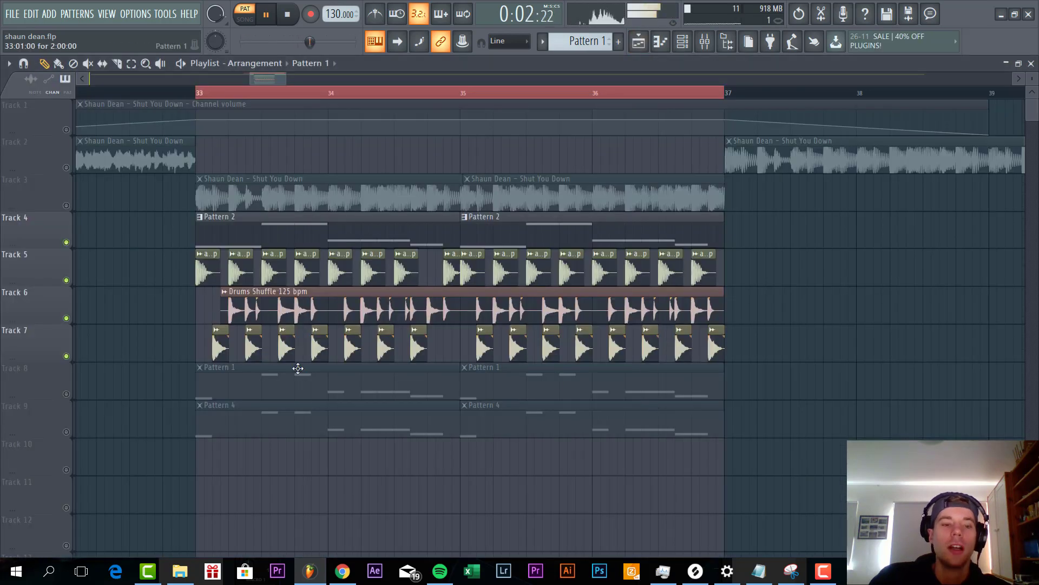
right_click(66, 206)
right_click(66, 206)
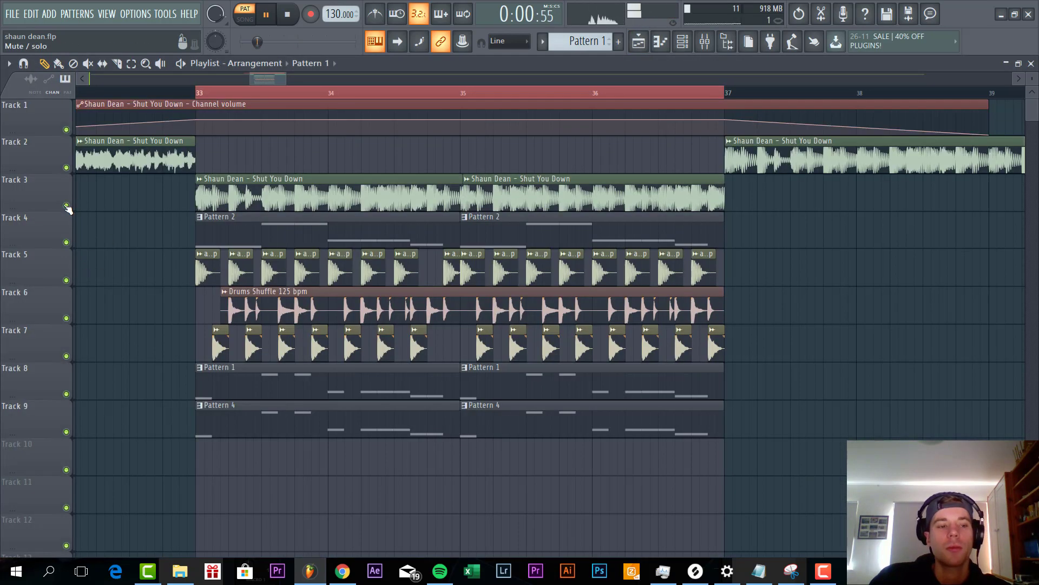
click(66, 206)
scroll(132, 318, down, 3)
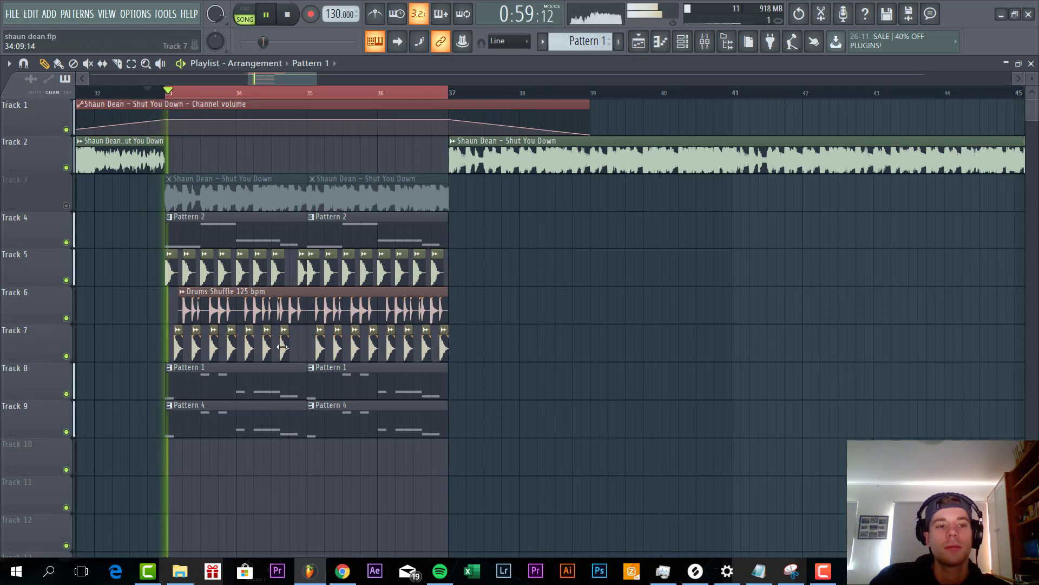
scroll(152, 508, up, 2)
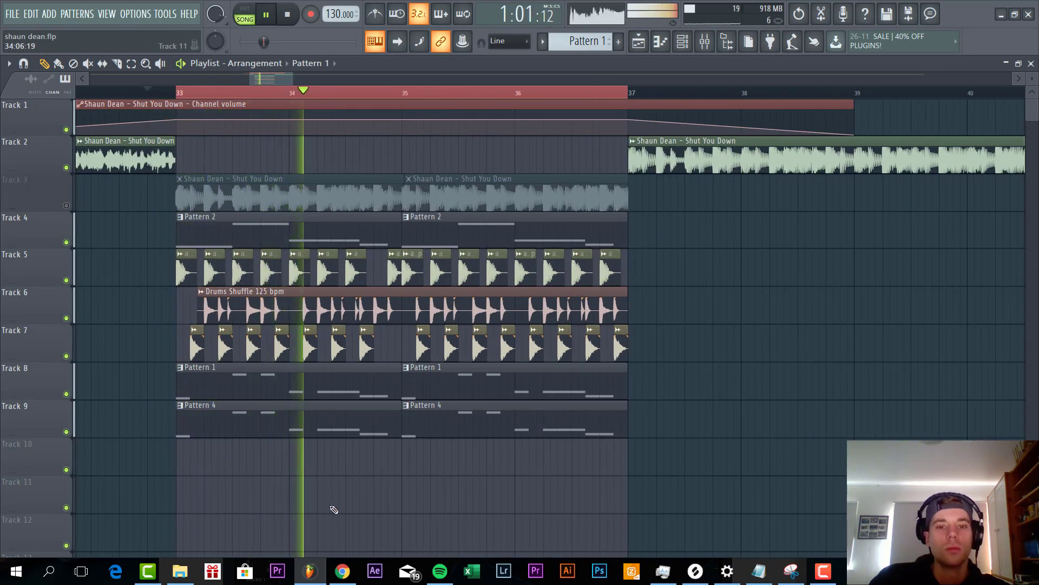
Extend the playlist's time selection to span bars 33 to 38, and stop playback
drag(743, 92, 176, 92)
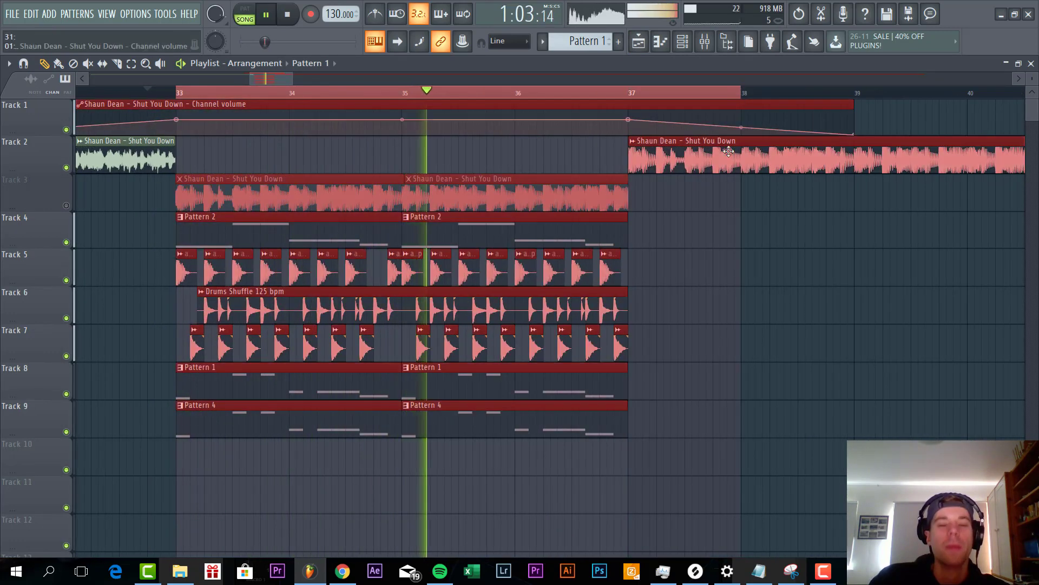
right_click(710, 375)
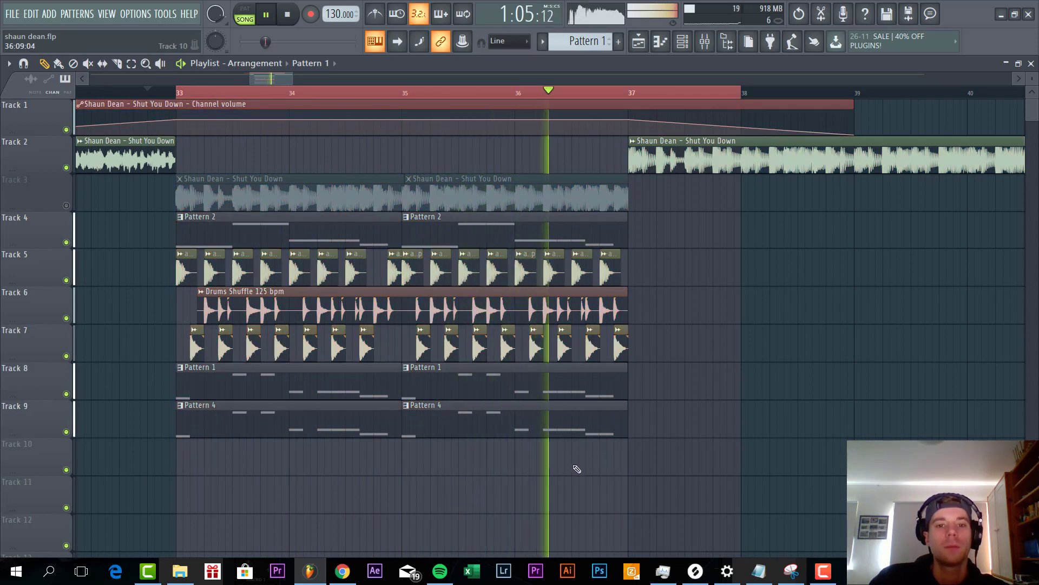
key(space)
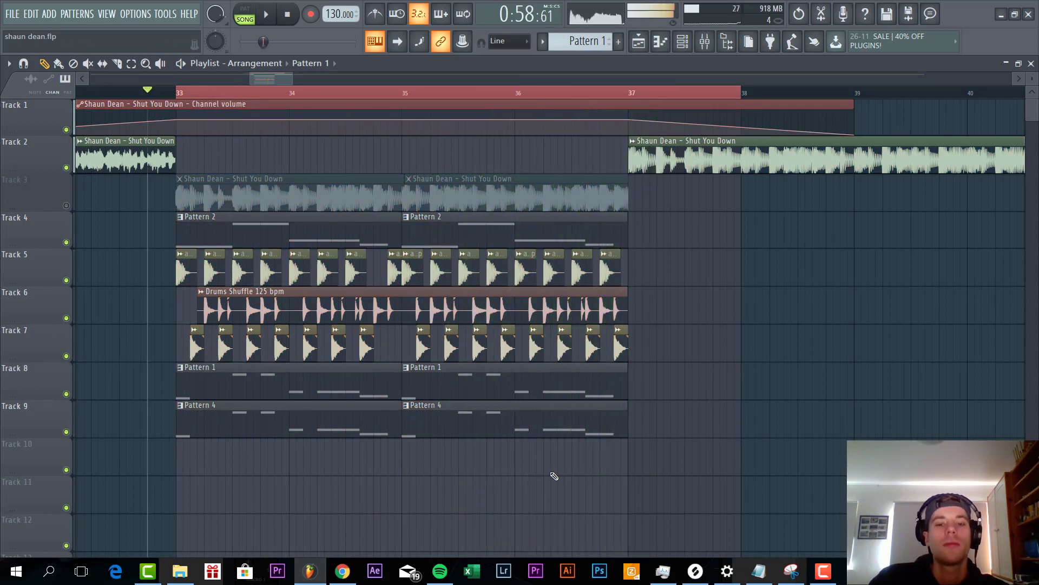